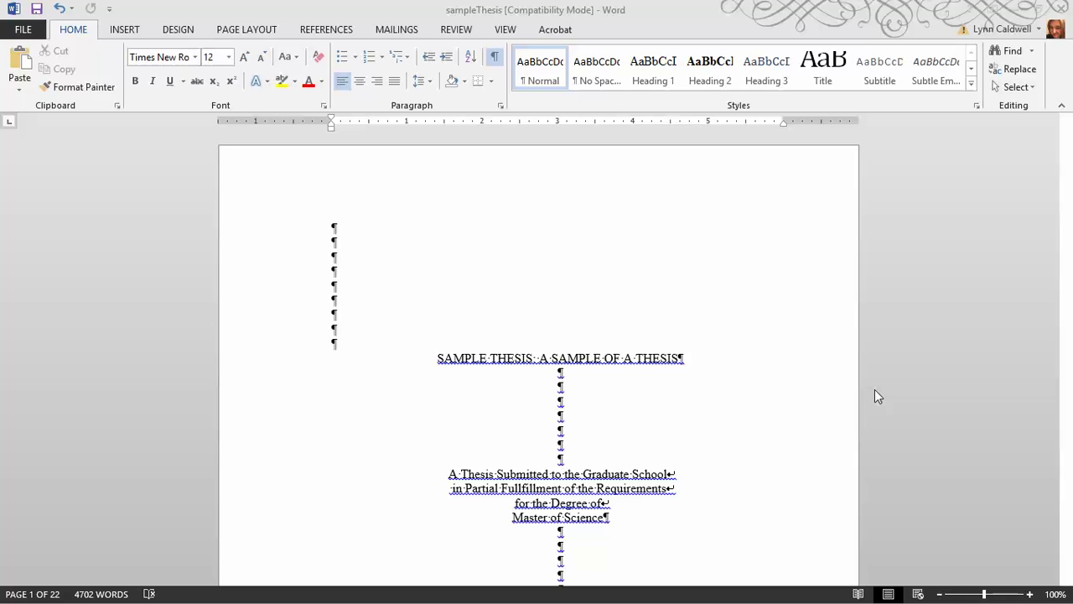
# Step: Look through the thesis front matter, from the title and approval pages to the abstract, contents and Chapter I
pyautogui.scroll(-20, 875, 396)
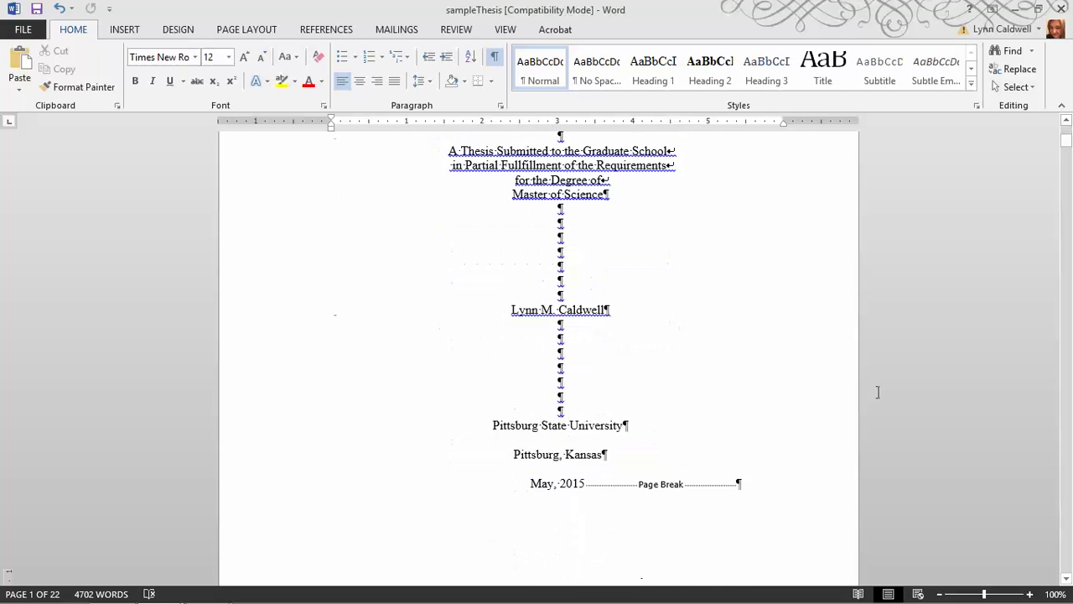
pyautogui.scroll(-16, 879, 392)
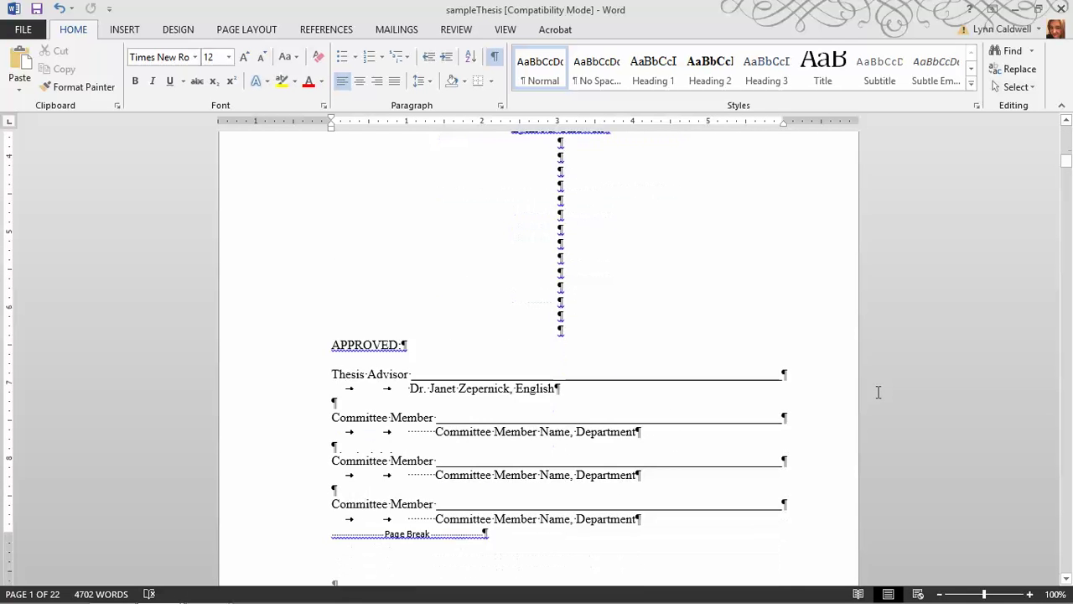
pyautogui.scroll(-8, 879, 391)
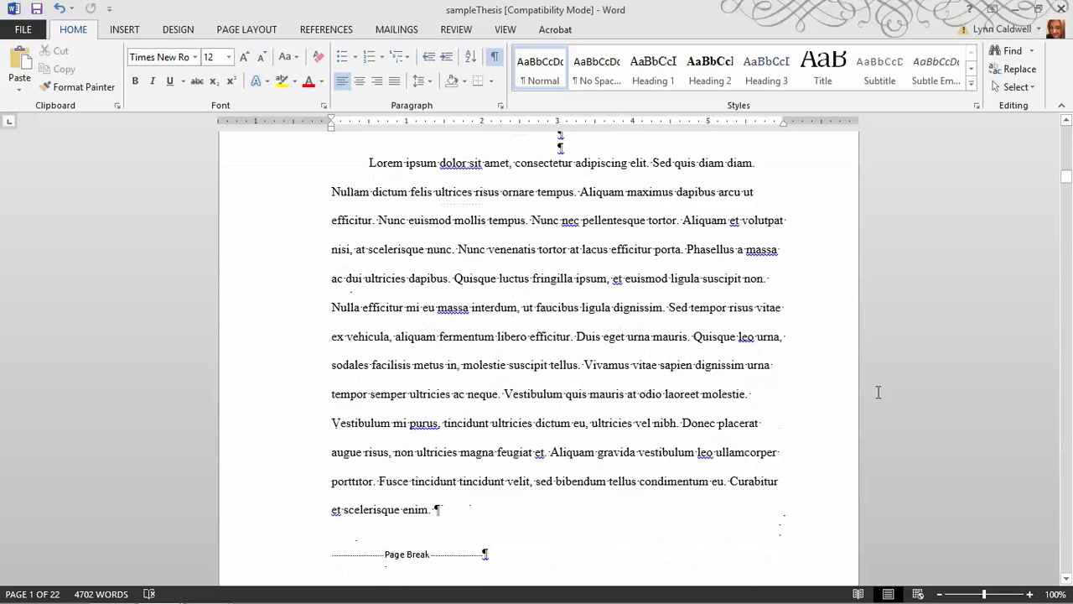
pyautogui.scroll(-15, 878, 391)
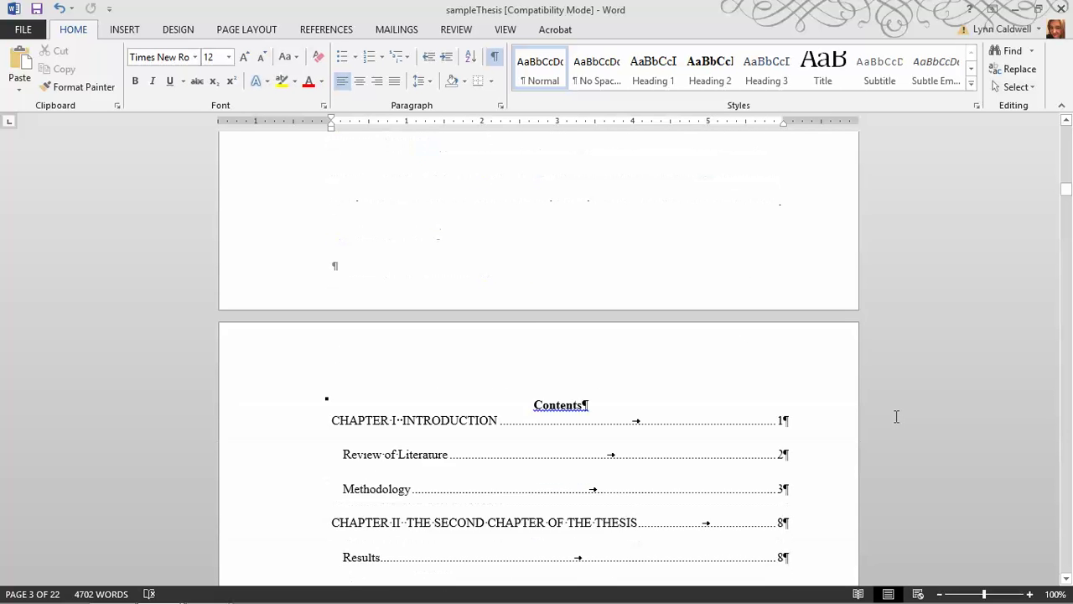
pyautogui.scroll(-13, 893, 413)
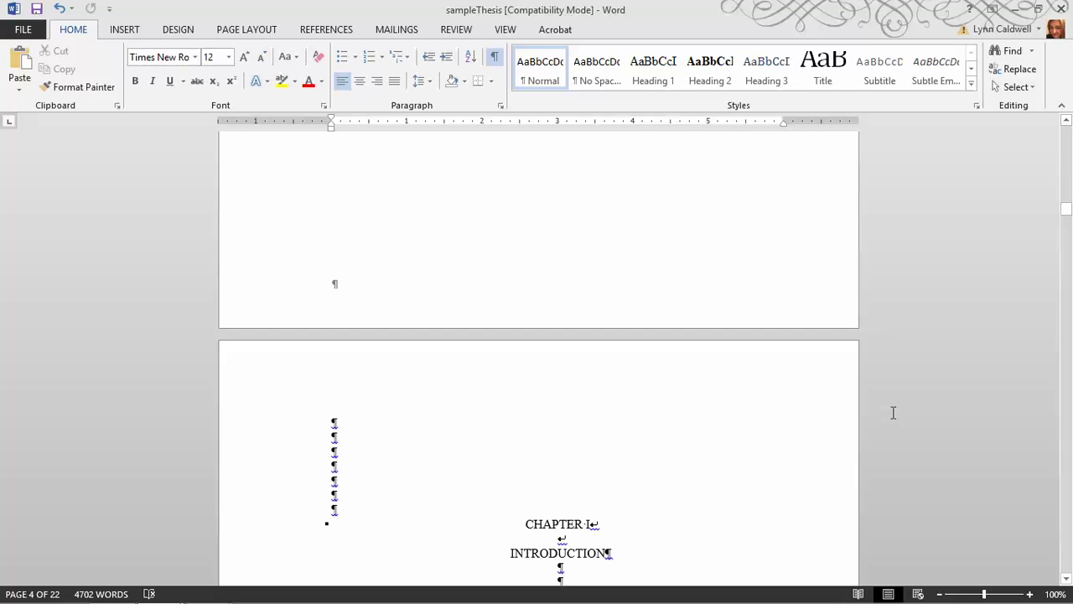
pyautogui.scroll(-5, 893, 412)
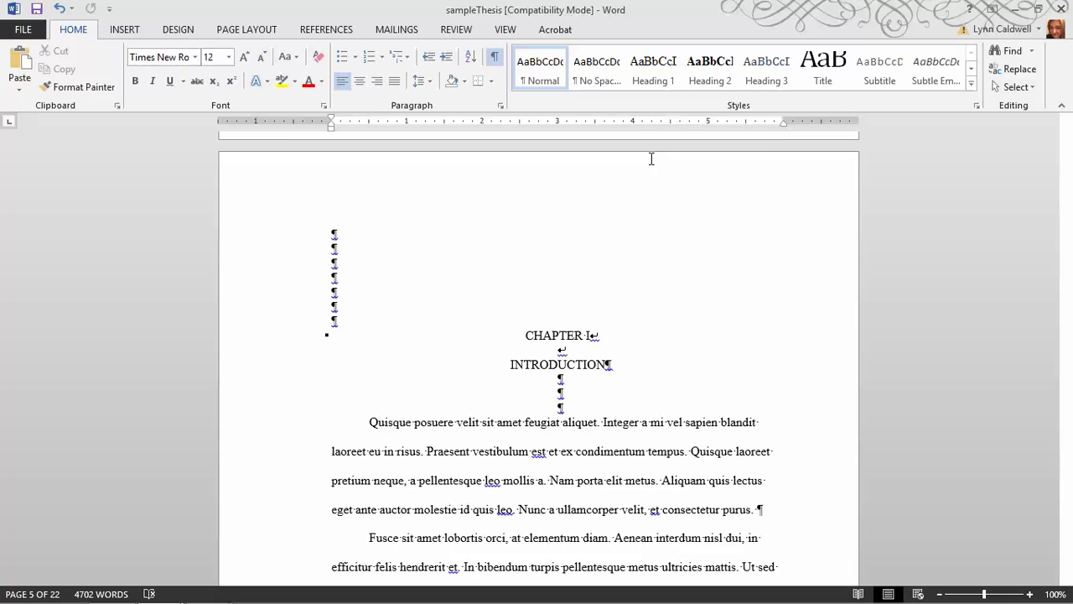
pyautogui.click(937, 451)
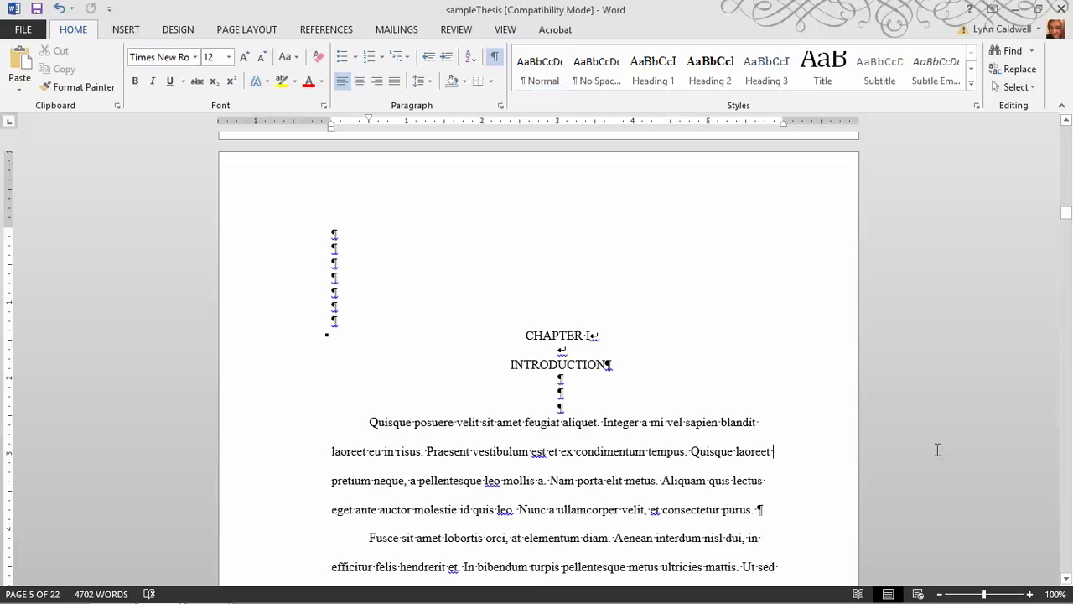
pyautogui.scroll(15, 938, 451)
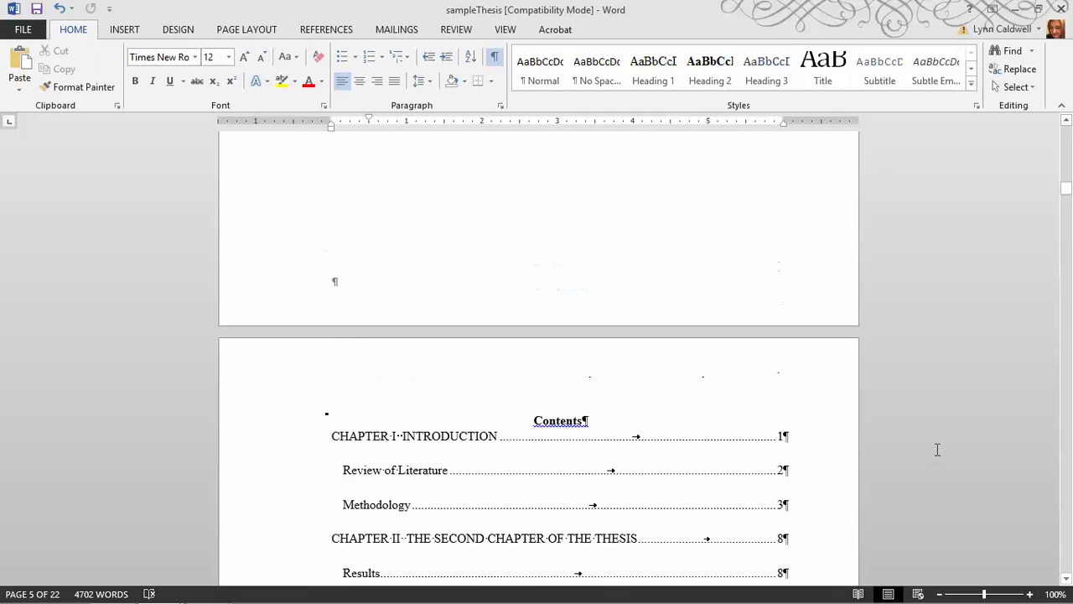
pyautogui.scroll(20, 938, 450)
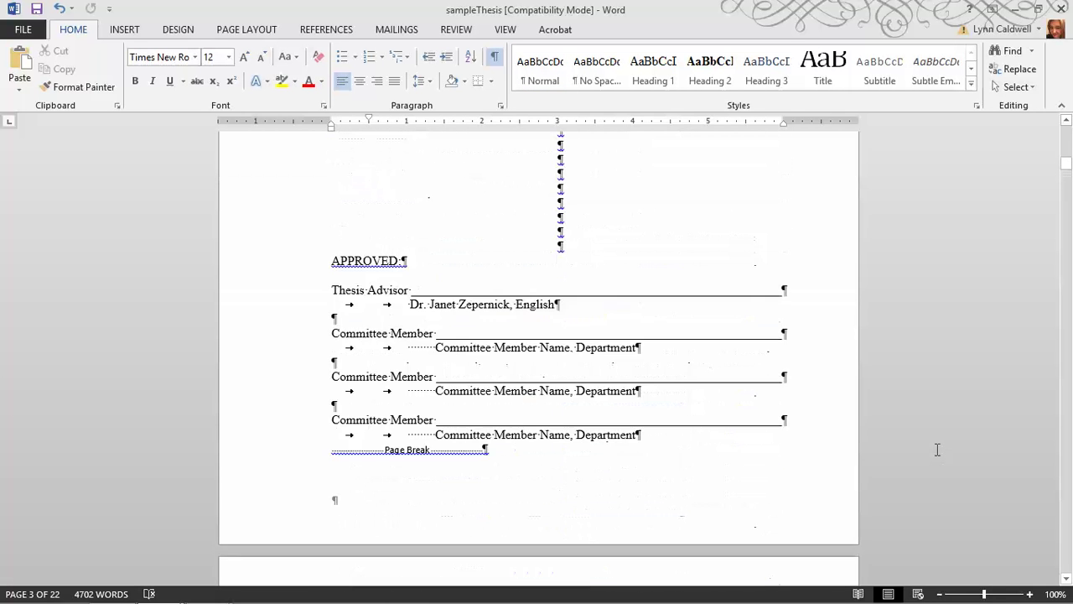
pyautogui.scroll(5, 938, 450)
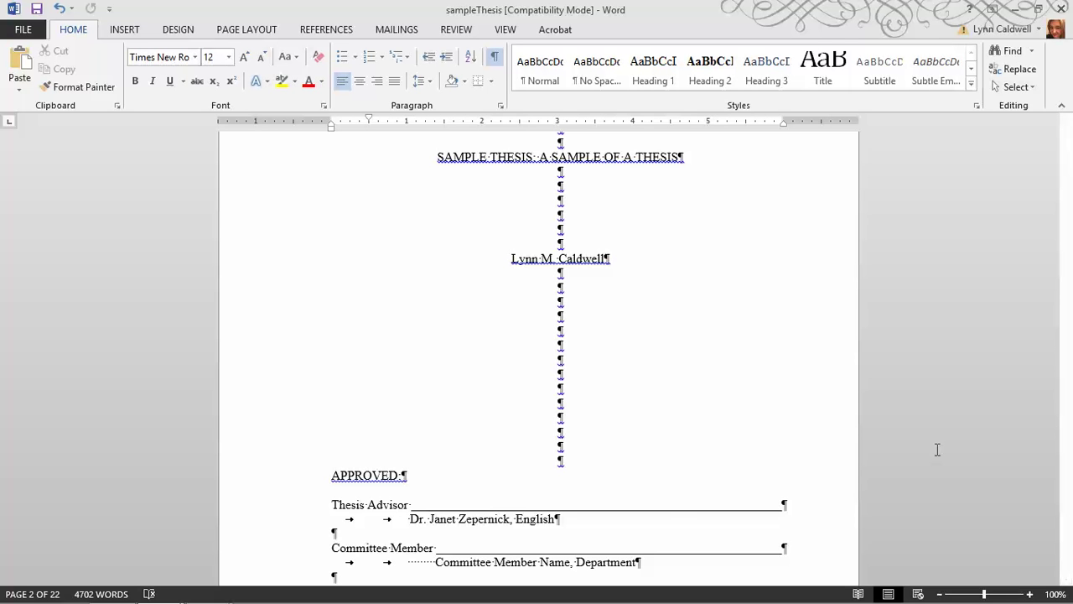
# Step: Insert a Next Page section break after the page break that ends the approval page, before the abstract
pyautogui.scroll(-10, 938, 451)
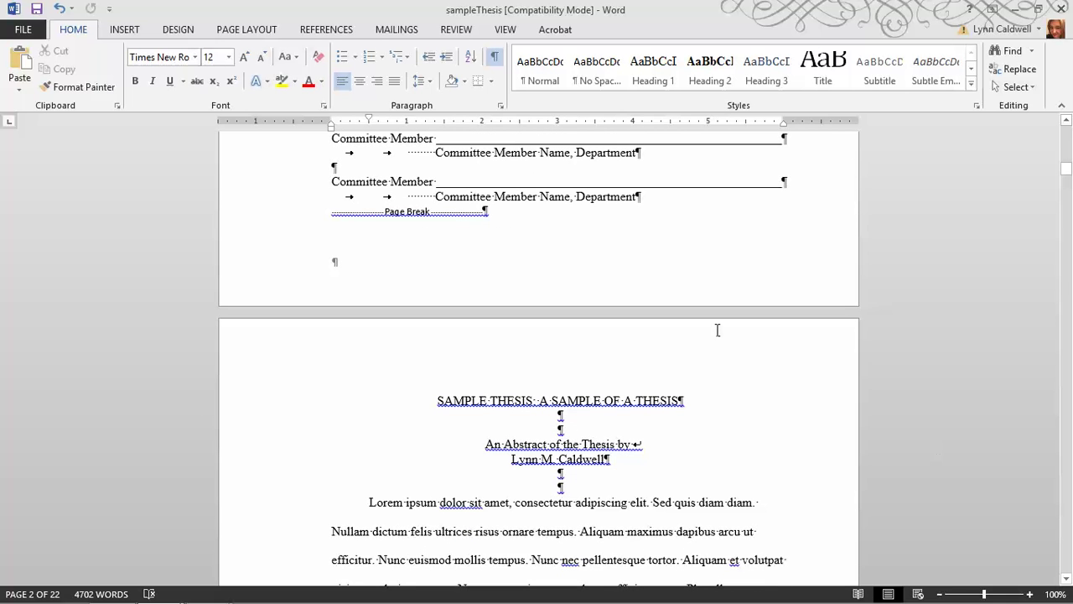
pyautogui.click(508, 213)
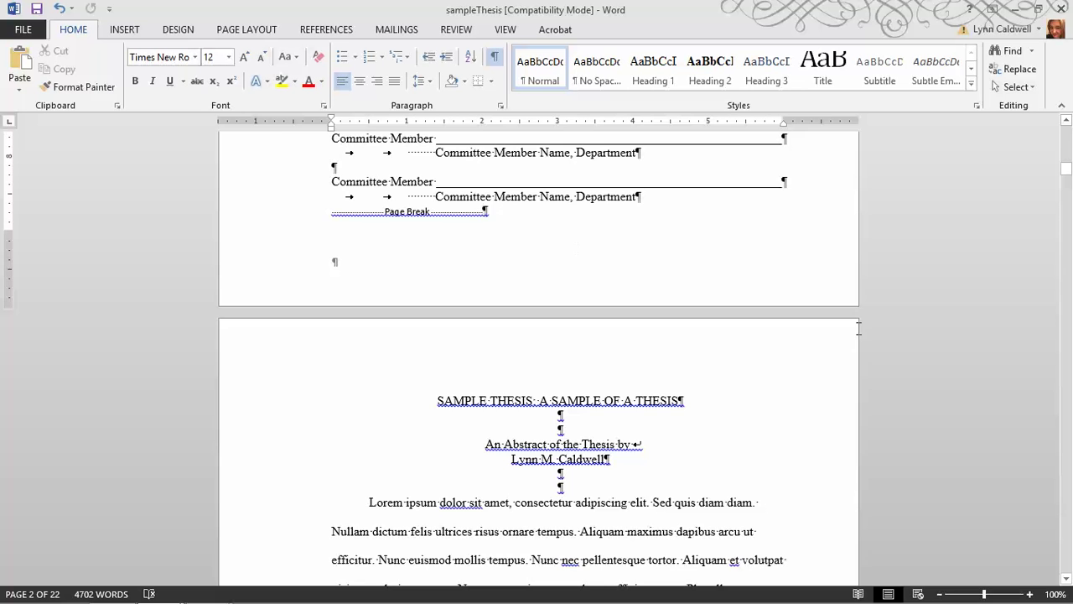
pyautogui.scroll(15, 948, 329)
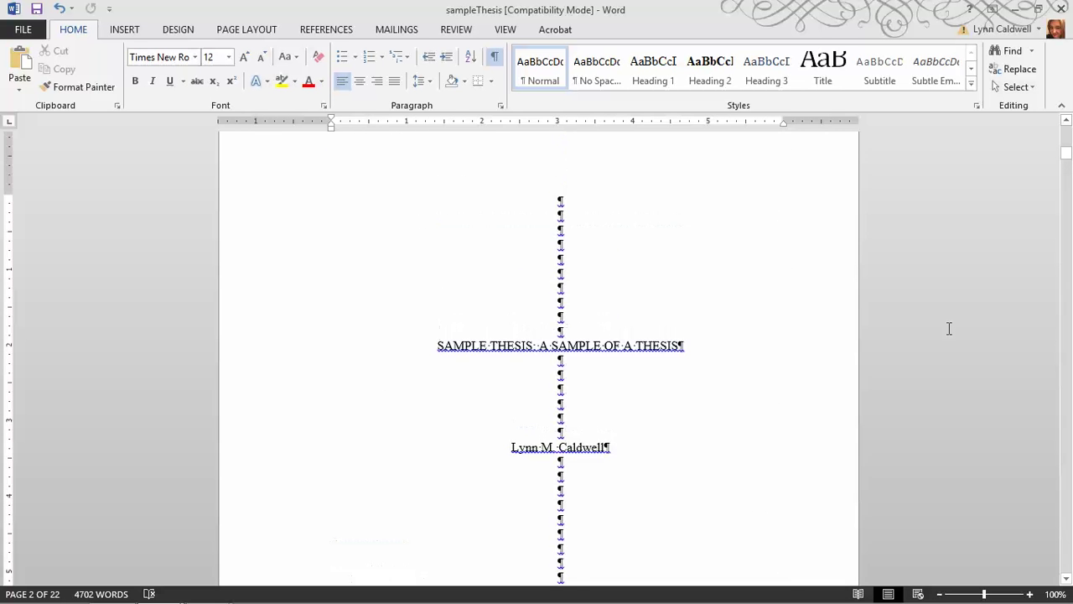
pyautogui.scroll(3, 949, 328)
pyautogui.scroll(-6, 950, 328)
pyautogui.scroll(7, 949, 328)
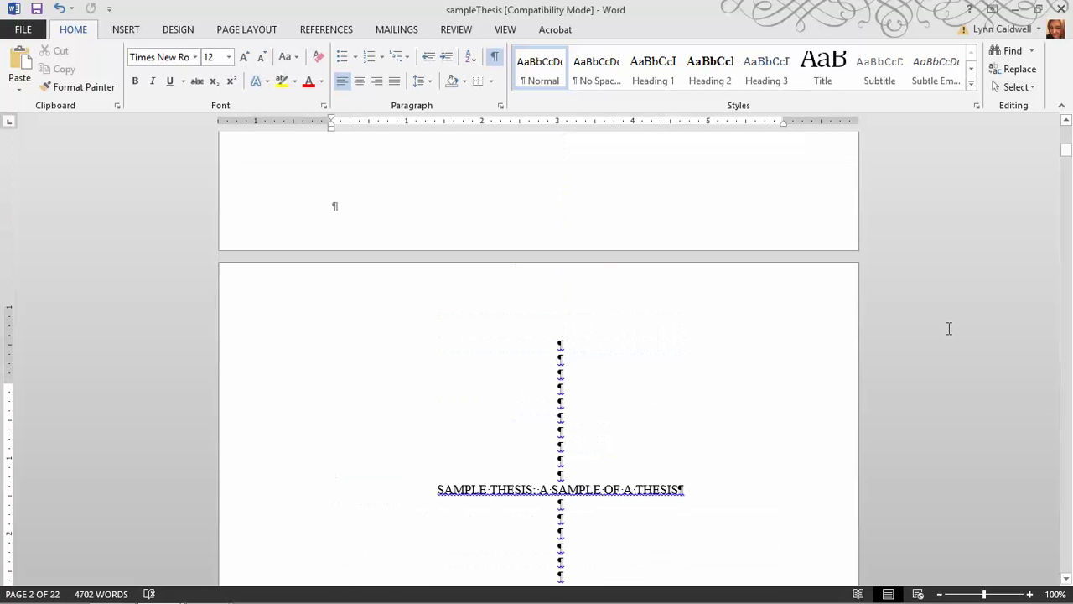
pyautogui.scroll(-13, 949, 328)
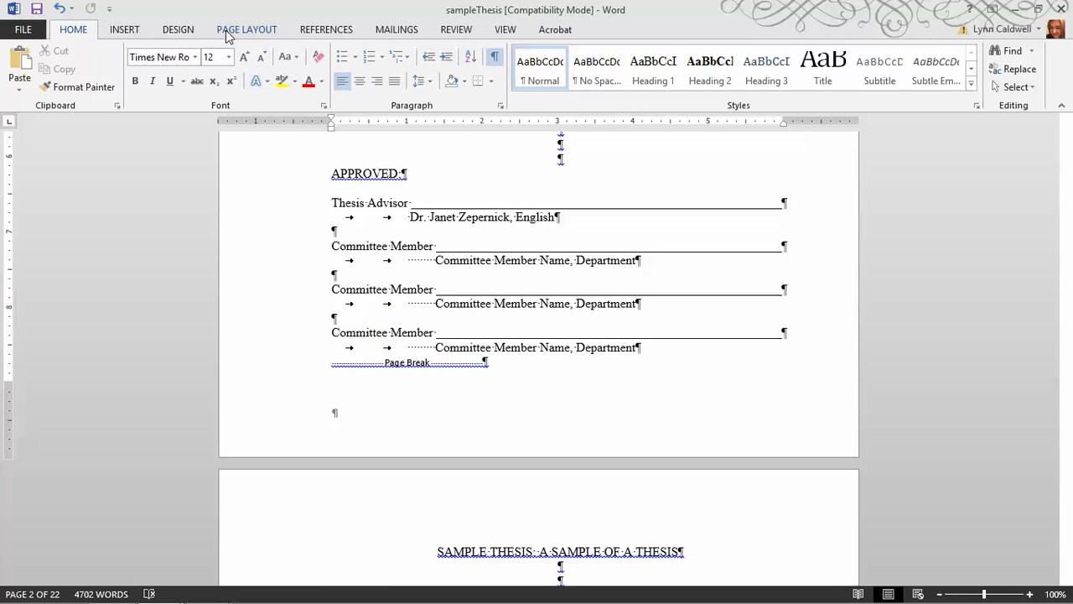
pyautogui.click(225, 34)
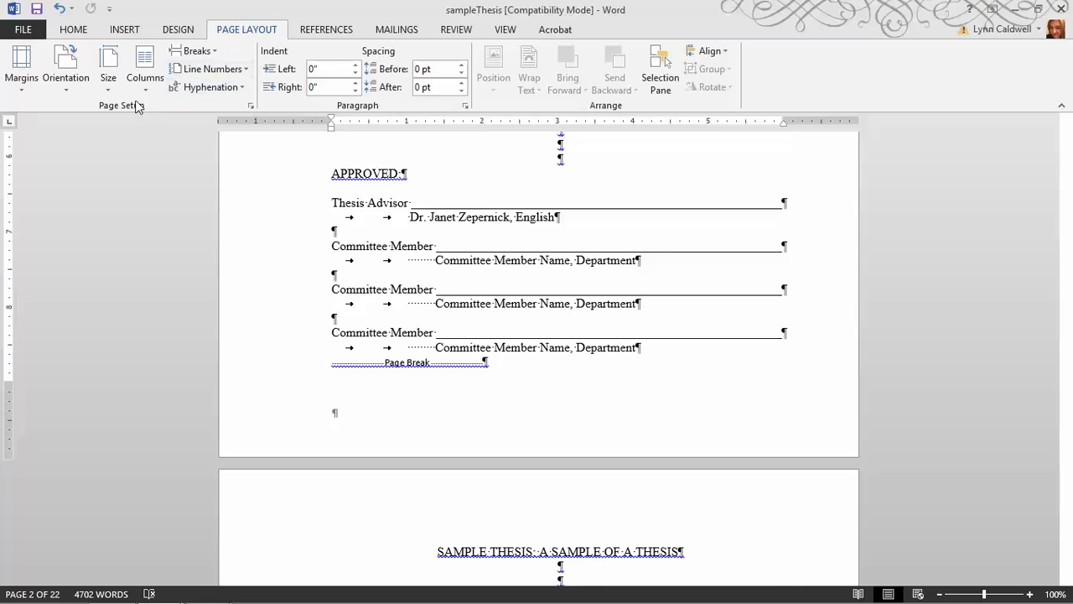
pyautogui.click(215, 52)
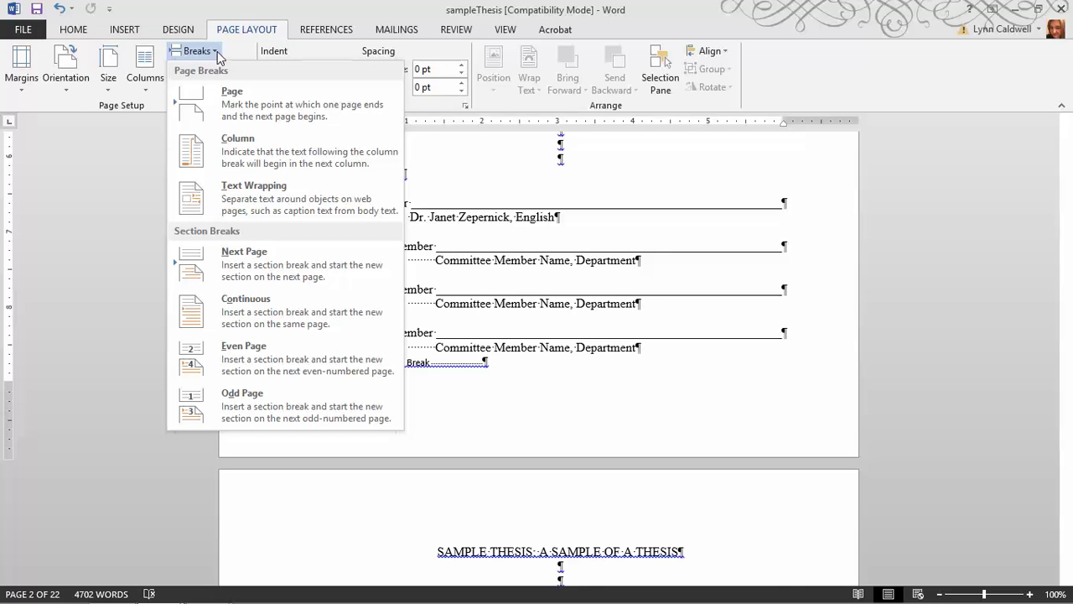
pyautogui.click(266, 259)
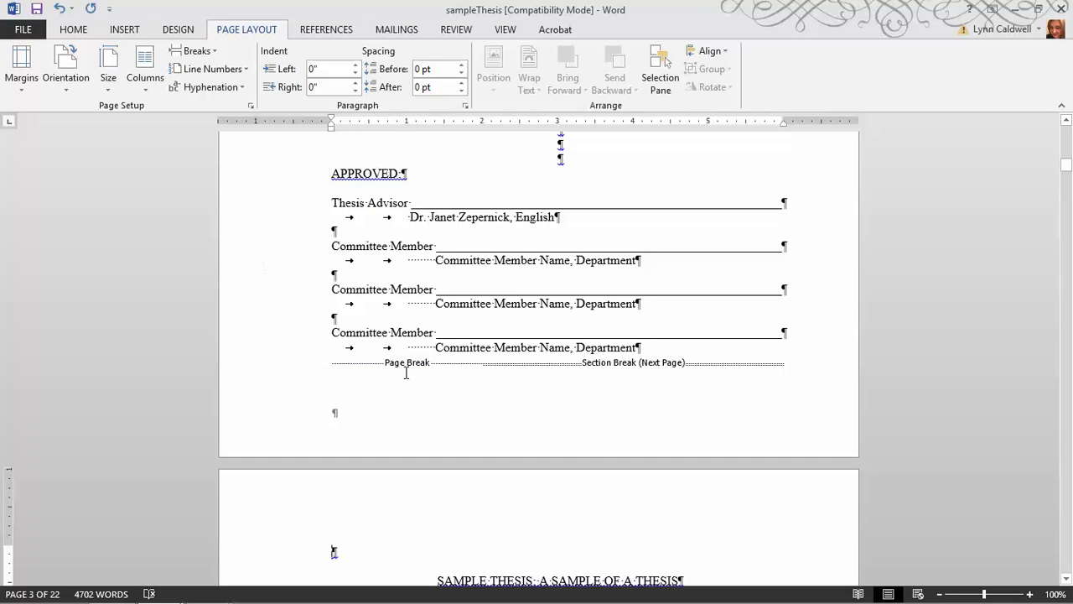
pyautogui.click(74, 32)
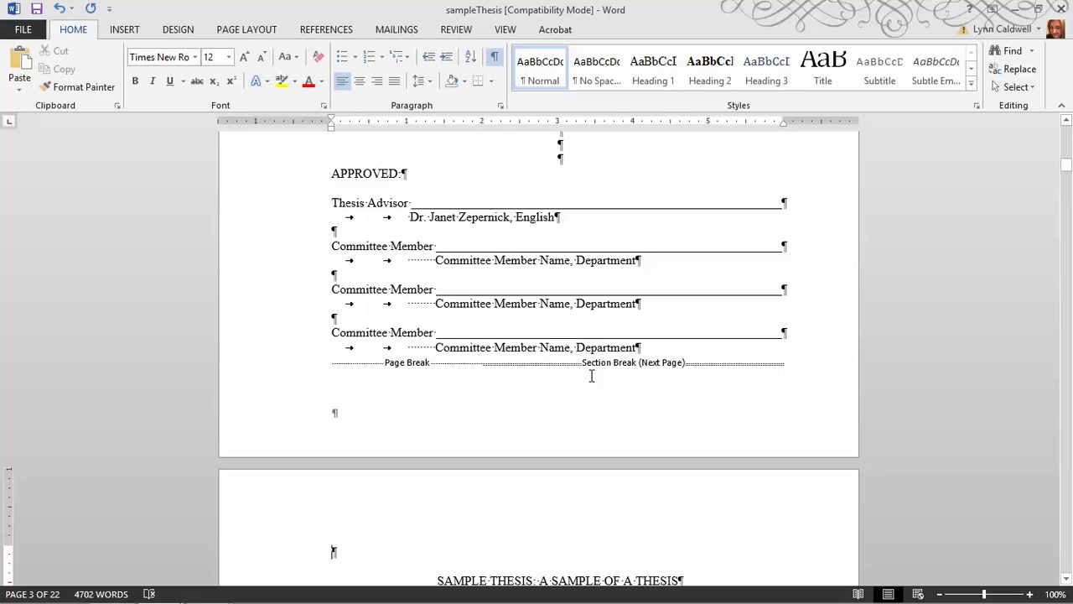
# Step: Open the headers and footers for editing and unlink the Section 2 header from the previous section
pyautogui.doubleClick(570, 415)
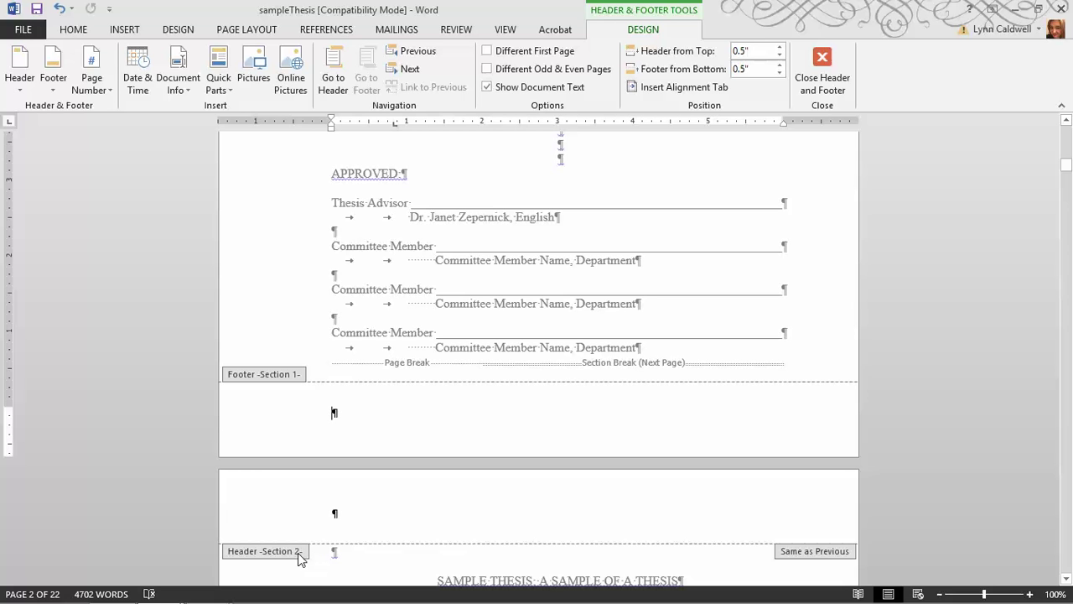
pyautogui.click(453, 515)
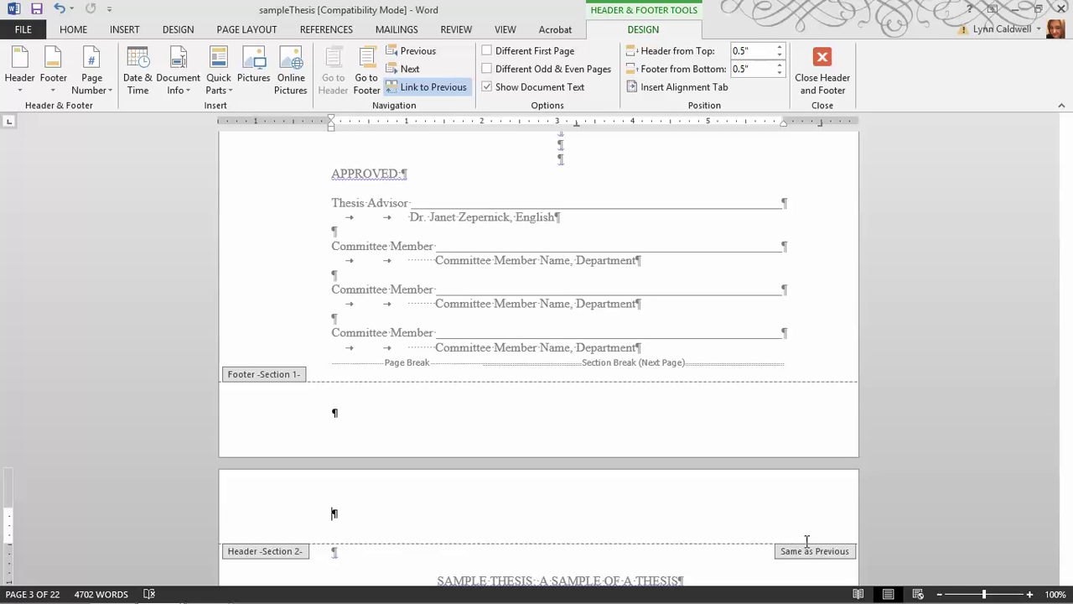
pyautogui.click(424, 88)
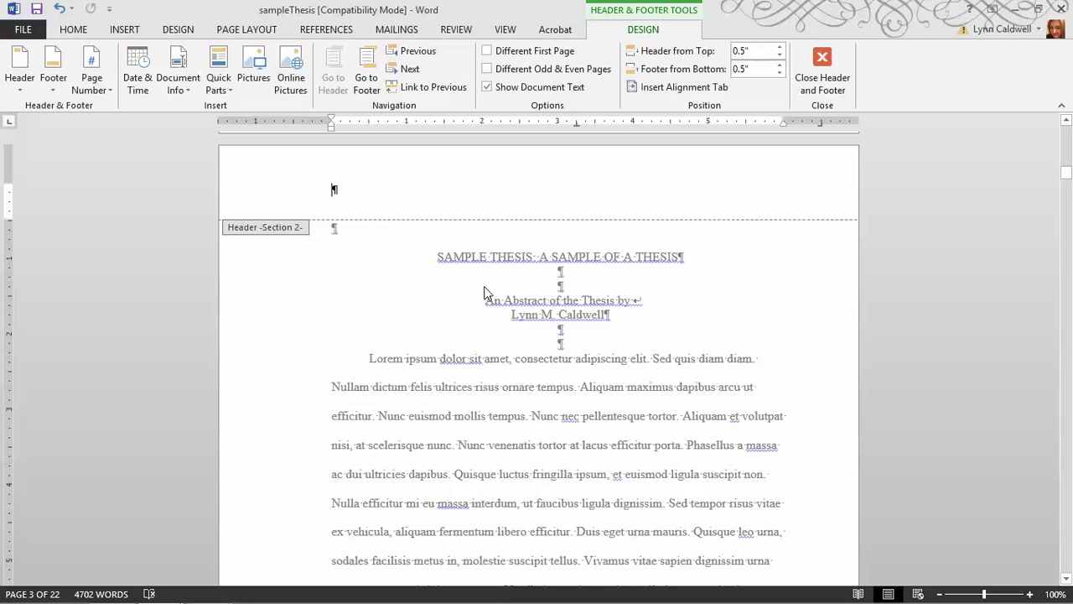
# Step: Unlink the Section 2 footer on the abstract page from the previous section
pyautogui.scroll(-10, 773, 331)
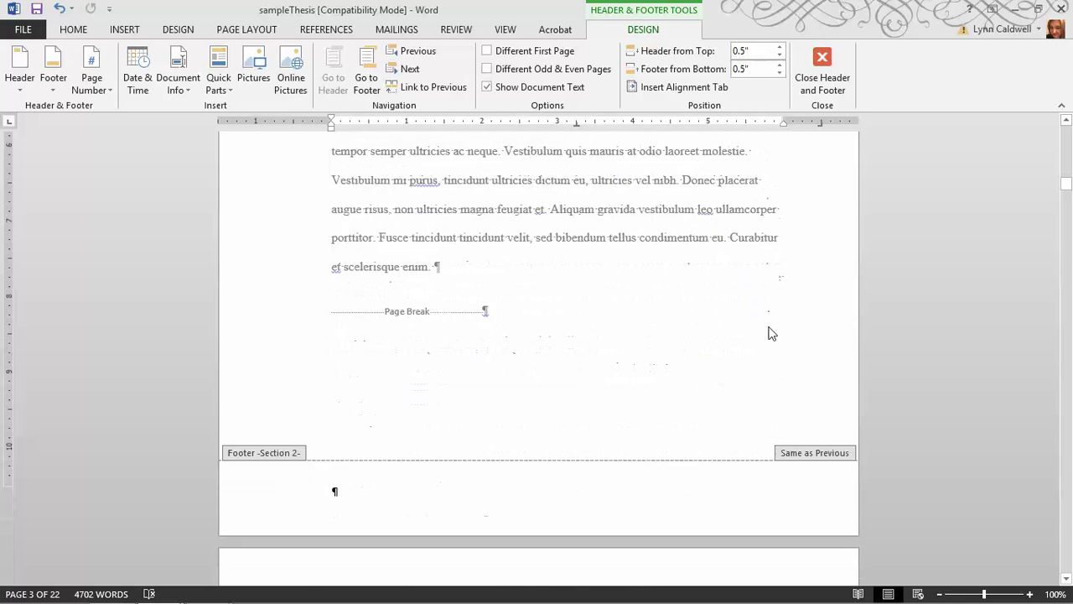
pyautogui.scroll(-1, 771, 333)
pyautogui.click(738, 441)
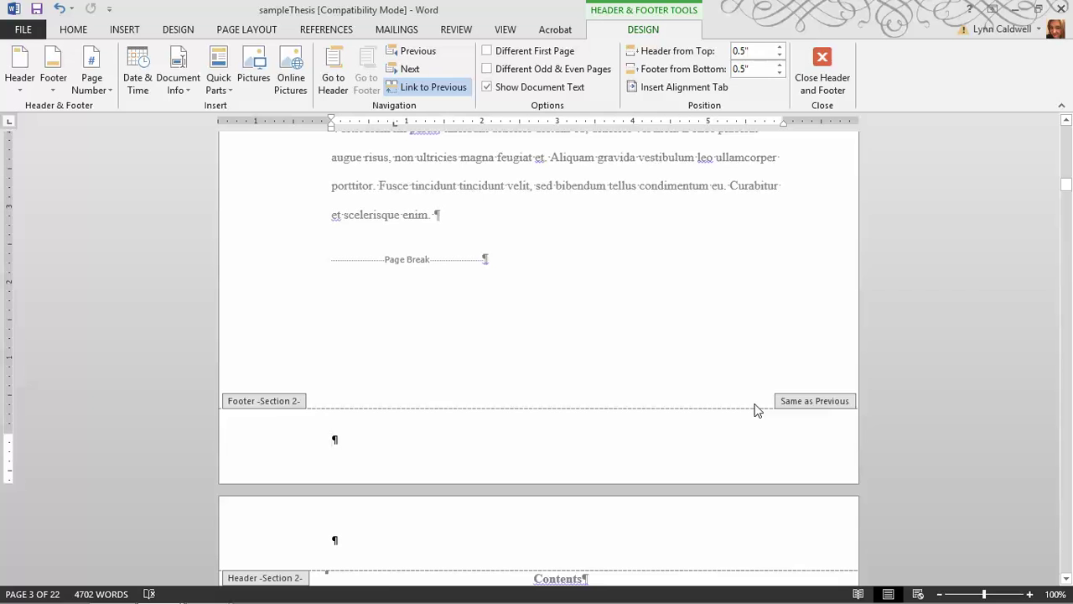
pyautogui.click(433, 87)
pyautogui.scroll(2, 663, 411)
pyautogui.scroll(1, 749, 537)
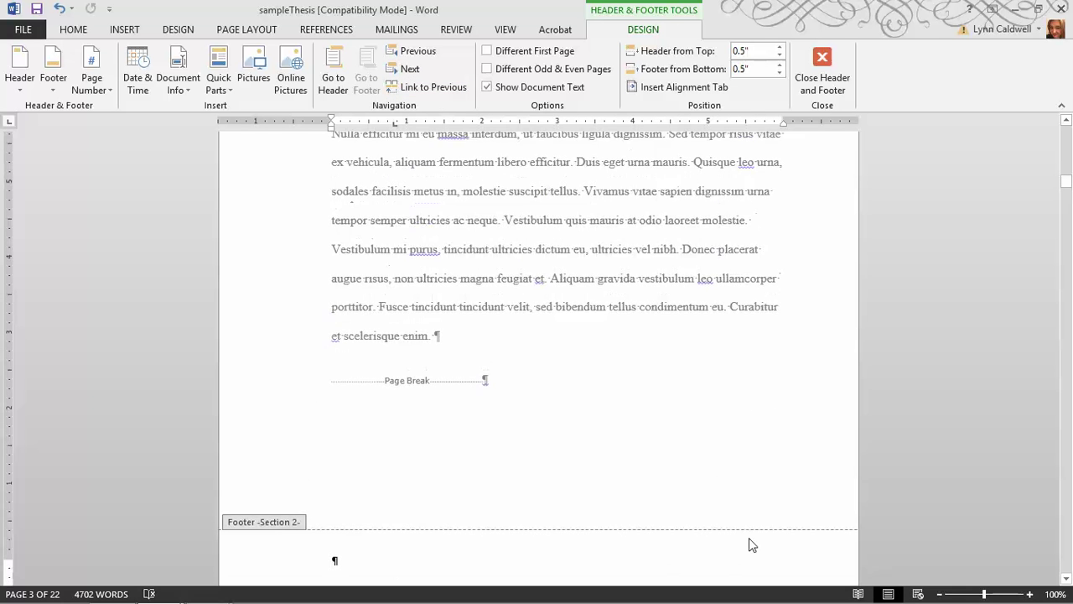
pyautogui.scroll(3, 751, 543)
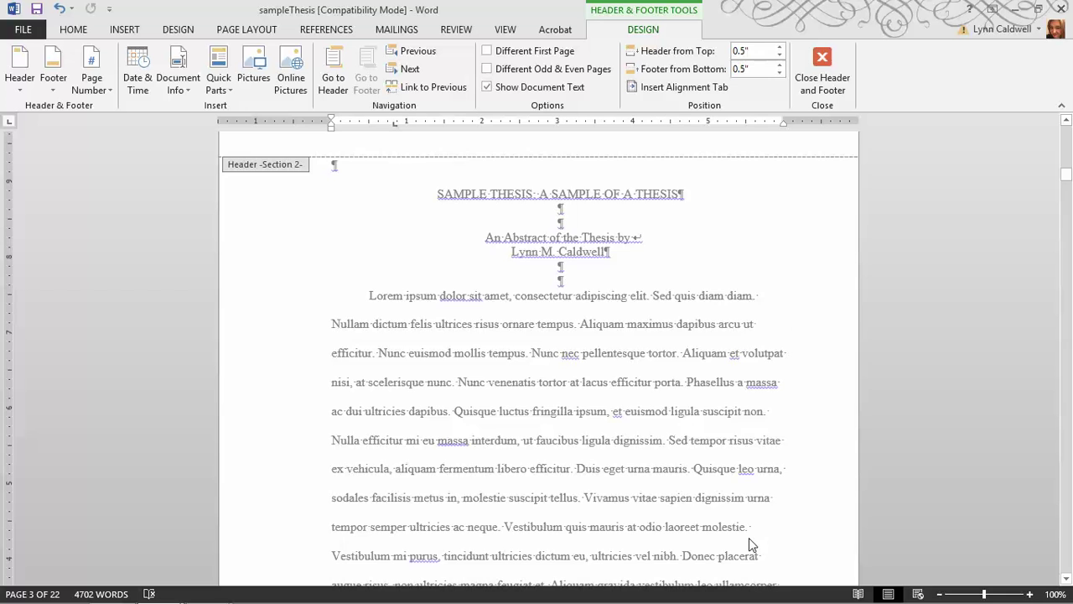
pyautogui.scroll(-4, 750, 538)
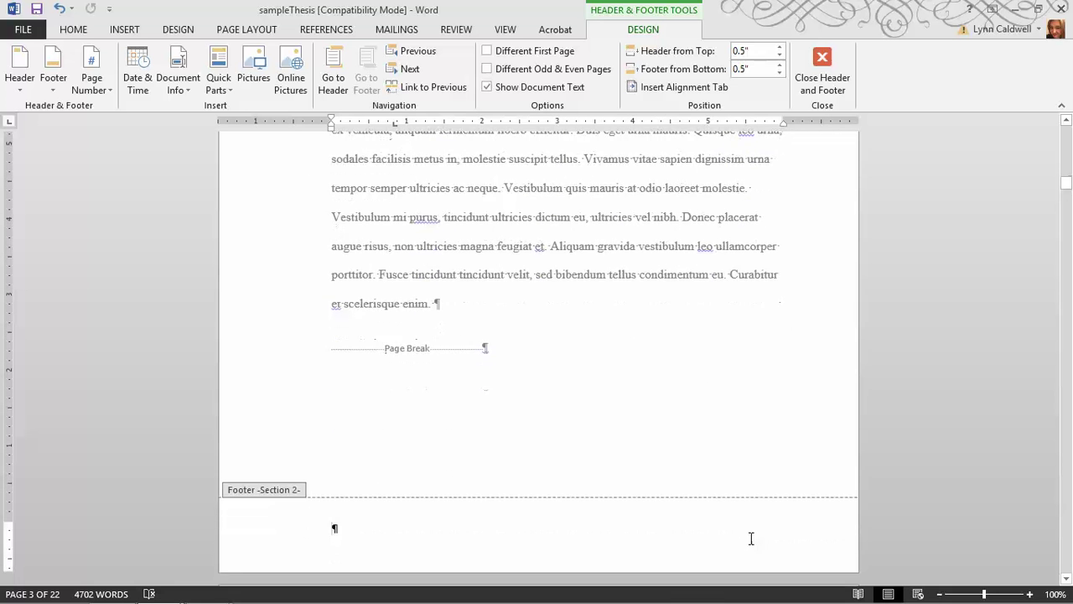
# Step: Format the Section 2 page numbers as i, ii, iii, starting at iii
pyautogui.scroll(-1, 752, 538)
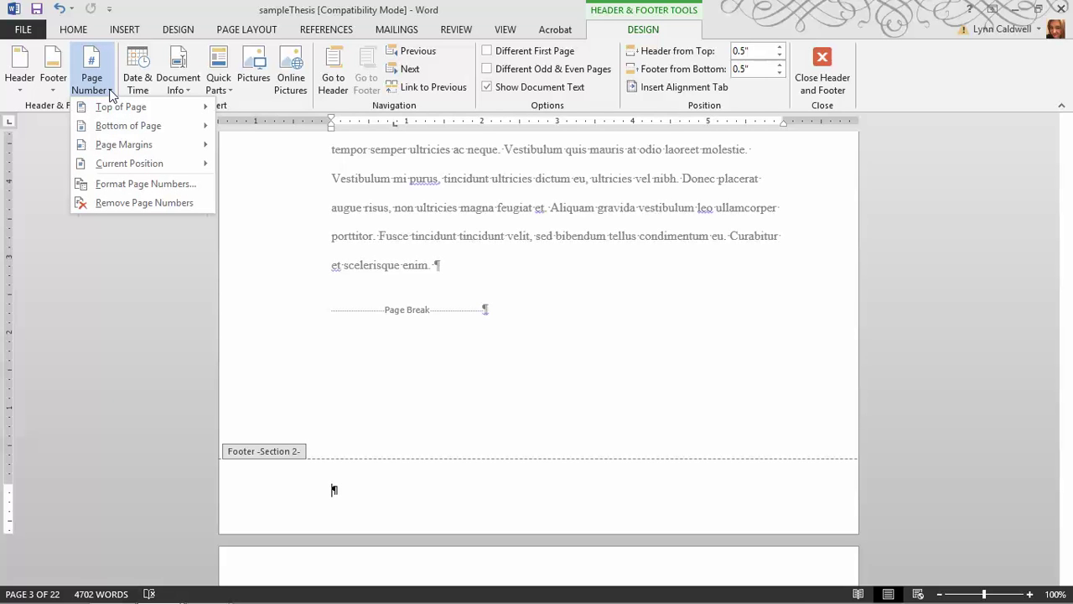
pyautogui.click(132, 190)
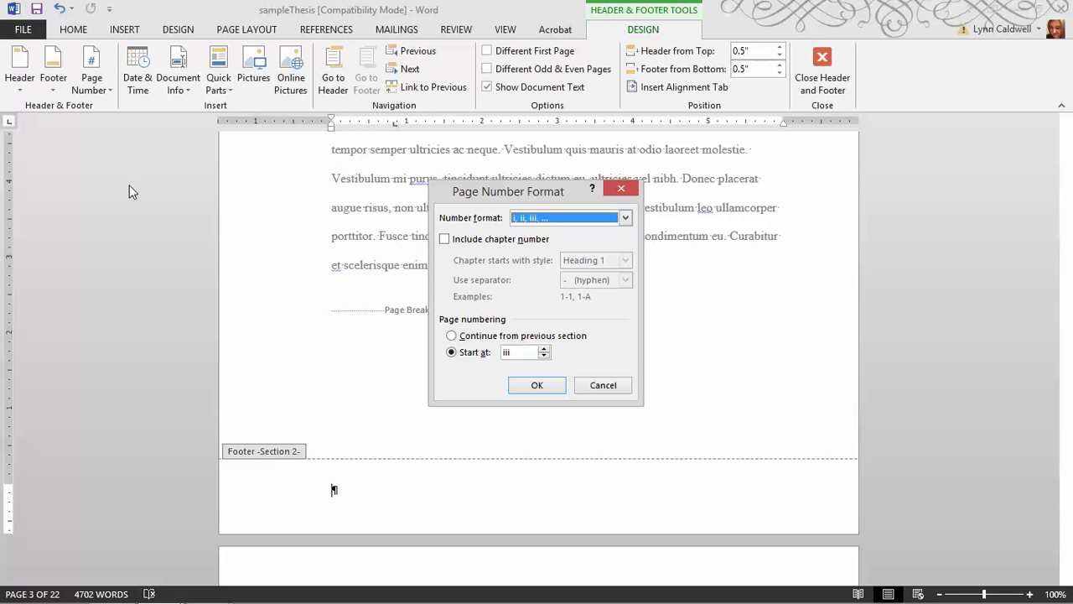
pyautogui.click(625, 217)
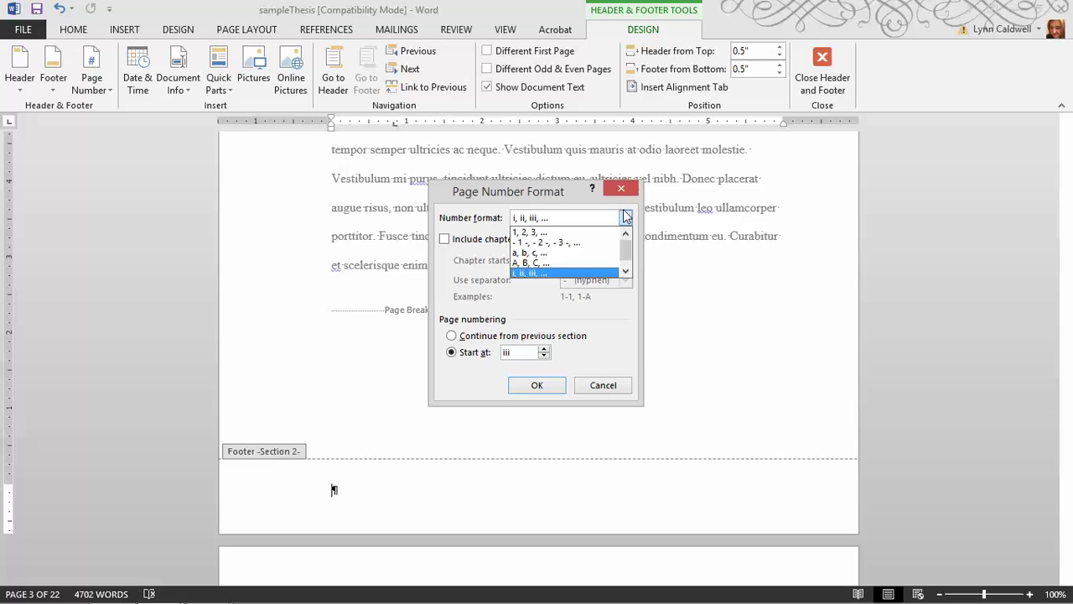
pyautogui.click(566, 274)
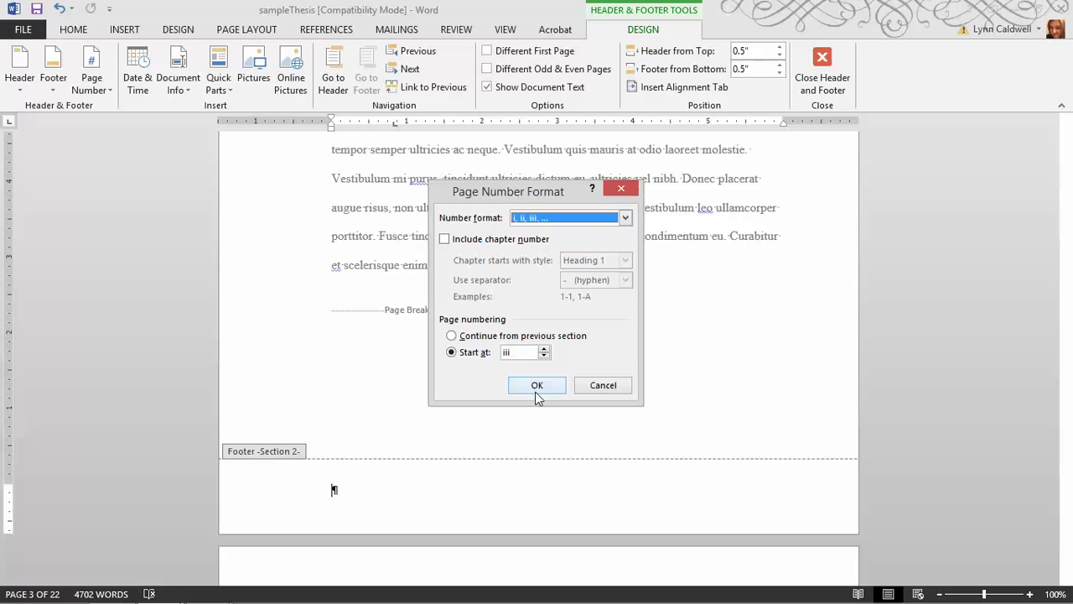
pyautogui.click(536, 387)
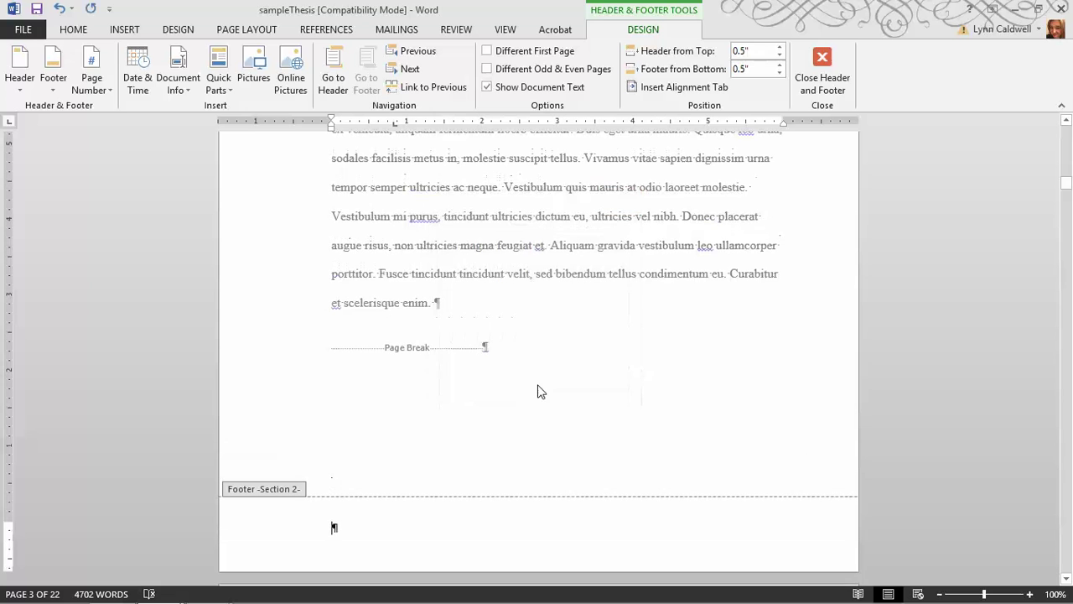
# Step: Insert a centred Plain Number 2 page number at the bottom of the Section 2 pages
pyautogui.click(96, 82)
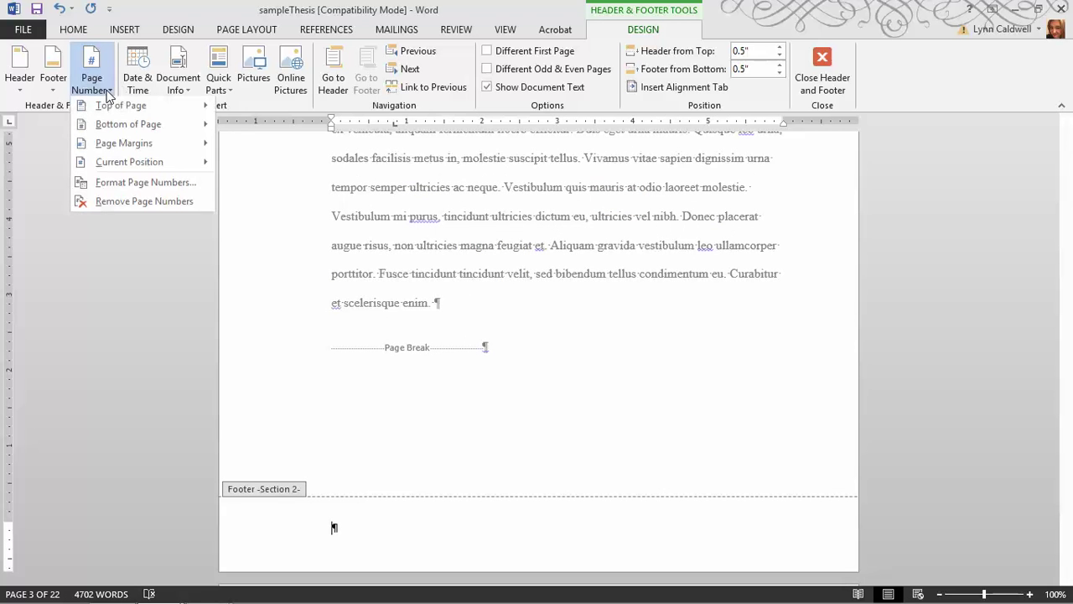
pyautogui.moveTo(117, 132)
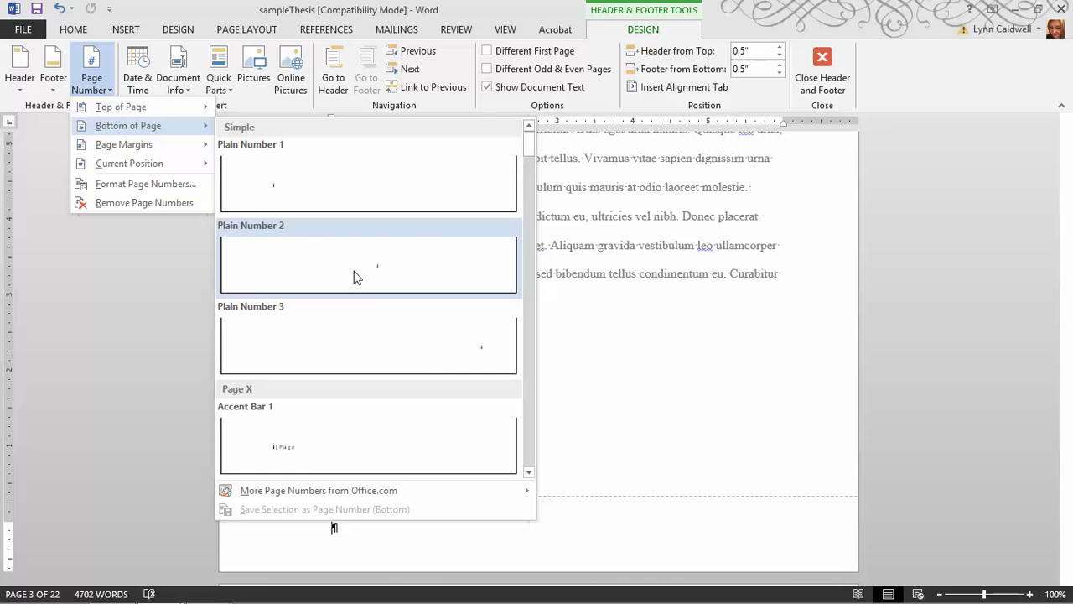
pyautogui.click(354, 278)
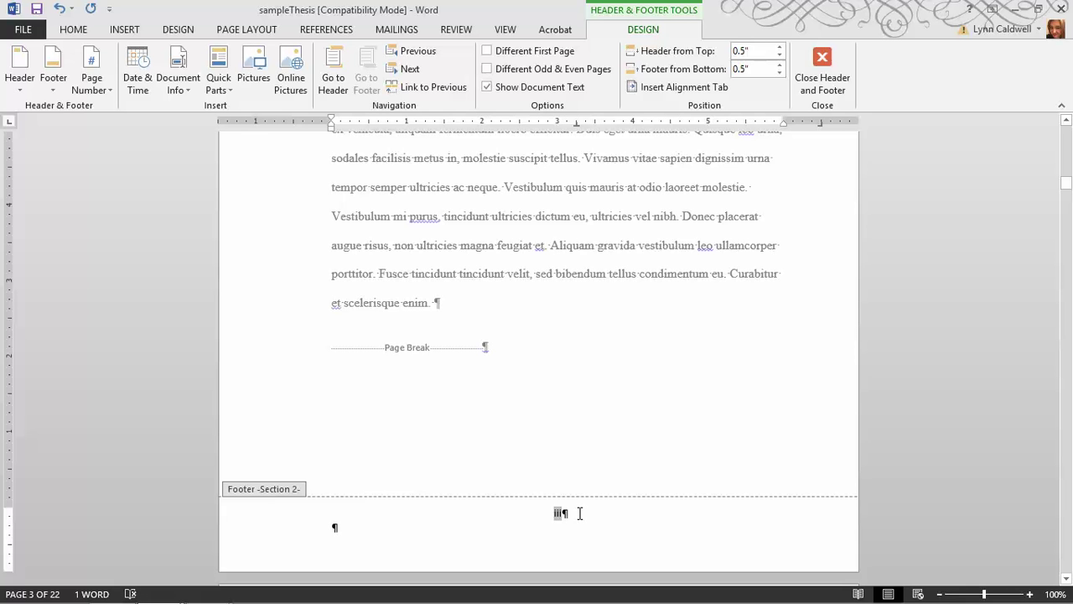
# Step: Check the headers and footers from the title page through the first page of Chapter I for correct page numbering
pyautogui.scroll(5, 637, 412)
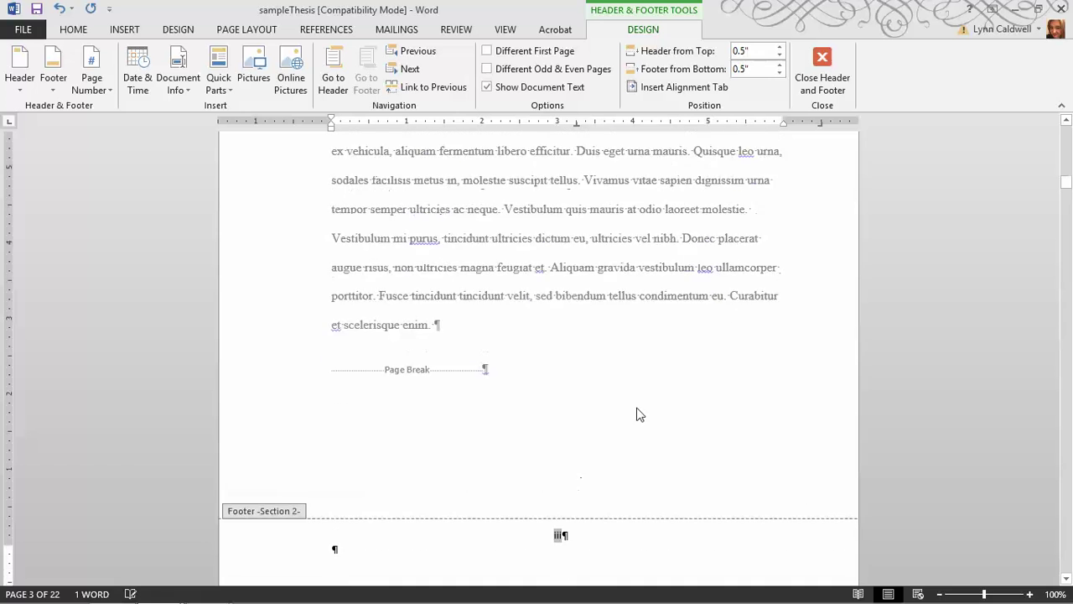
pyautogui.scroll(6, 636, 412)
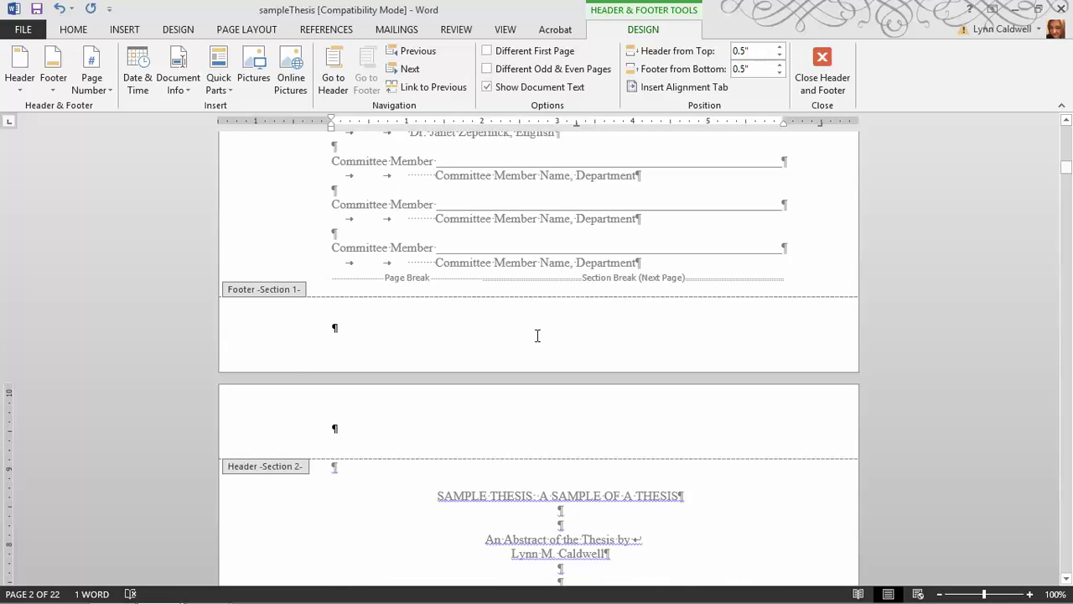
pyautogui.scroll(5, 532, 334)
pyautogui.scroll(5, 537, 343)
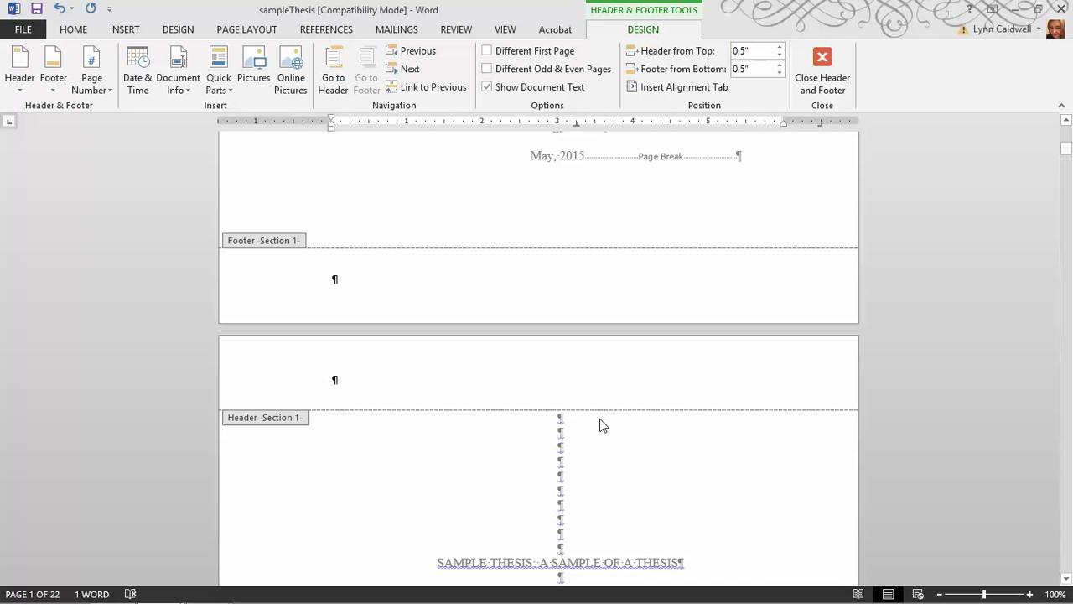
pyautogui.scroll(-10, 600, 425)
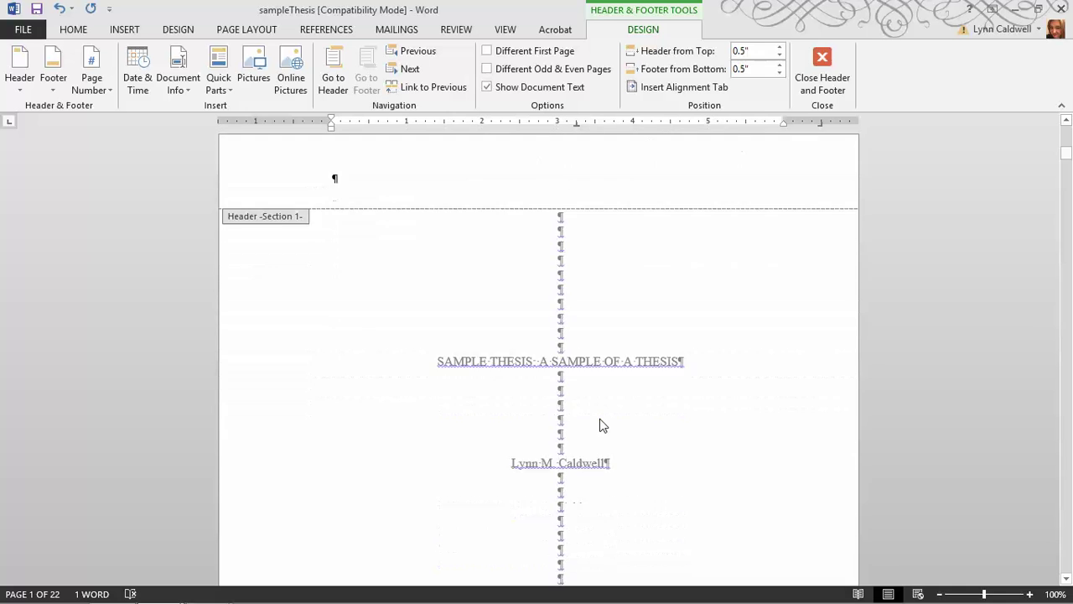
pyautogui.scroll(-15, 600, 426)
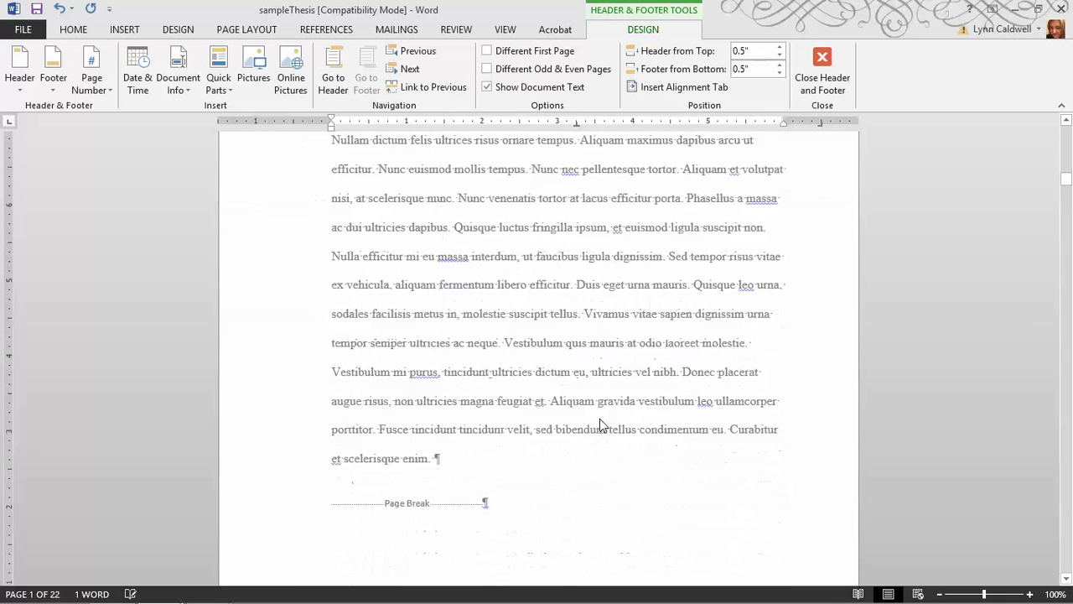
pyautogui.scroll(-10, 600, 426)
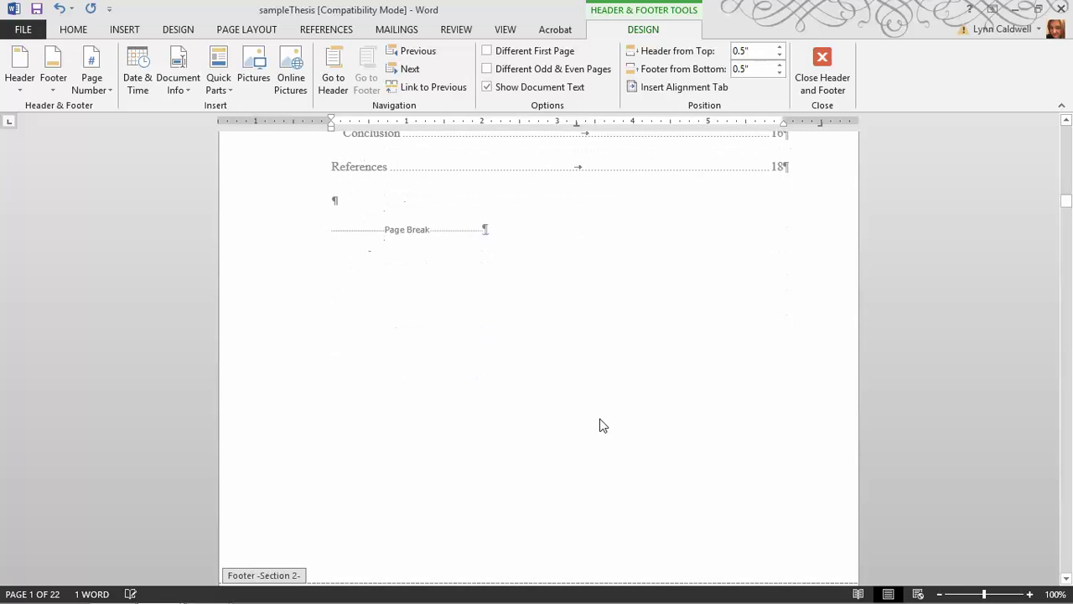
pyautogui.scroll(-3, 600, 425)
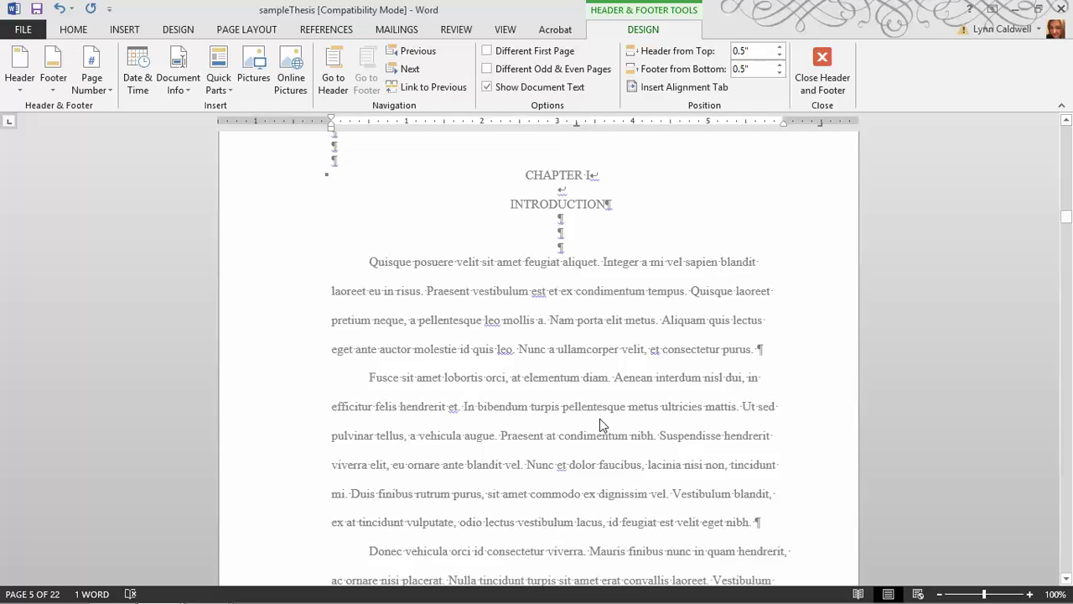
pyautogui.scroll(-6, 599, 419)
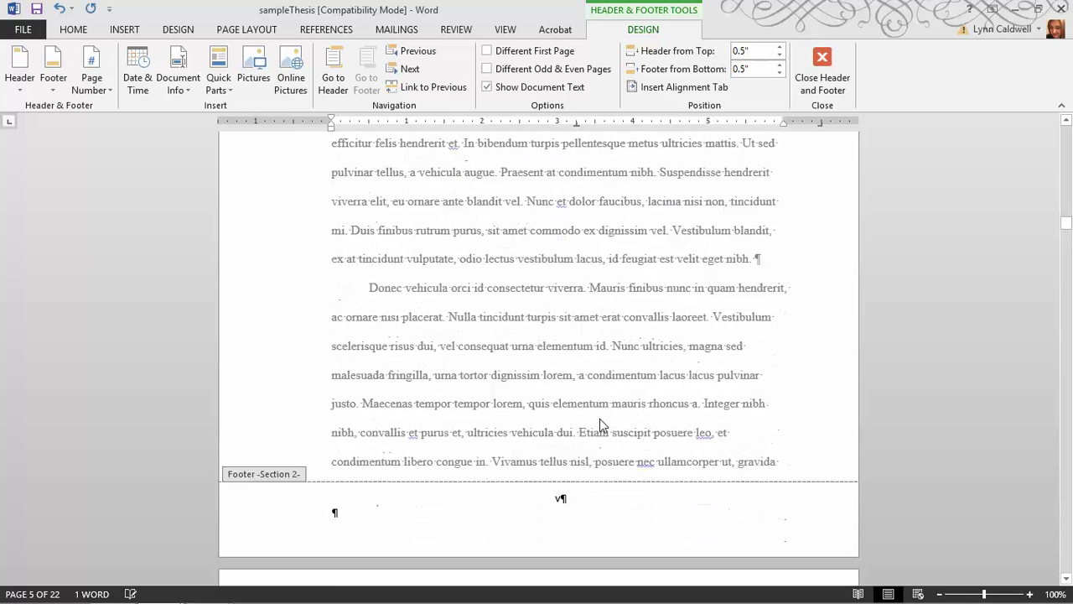
pyautogui.scroll(-1, 600, 418)
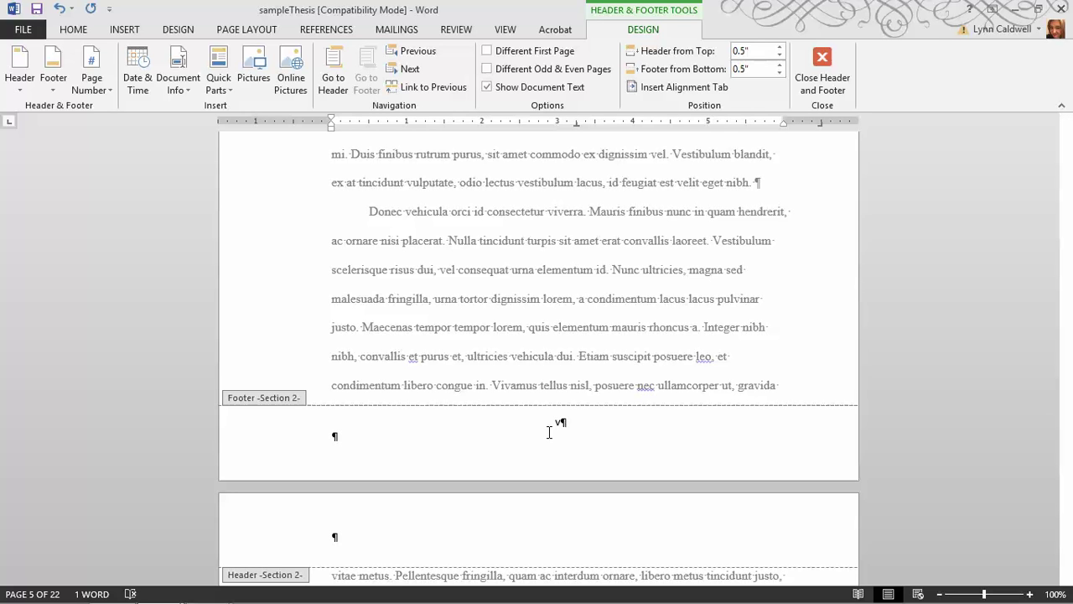
# Step: Leave header and footer editing and insert a Next Page section break after the page break that ends the table of contents
pyautogui.click(824, 67)
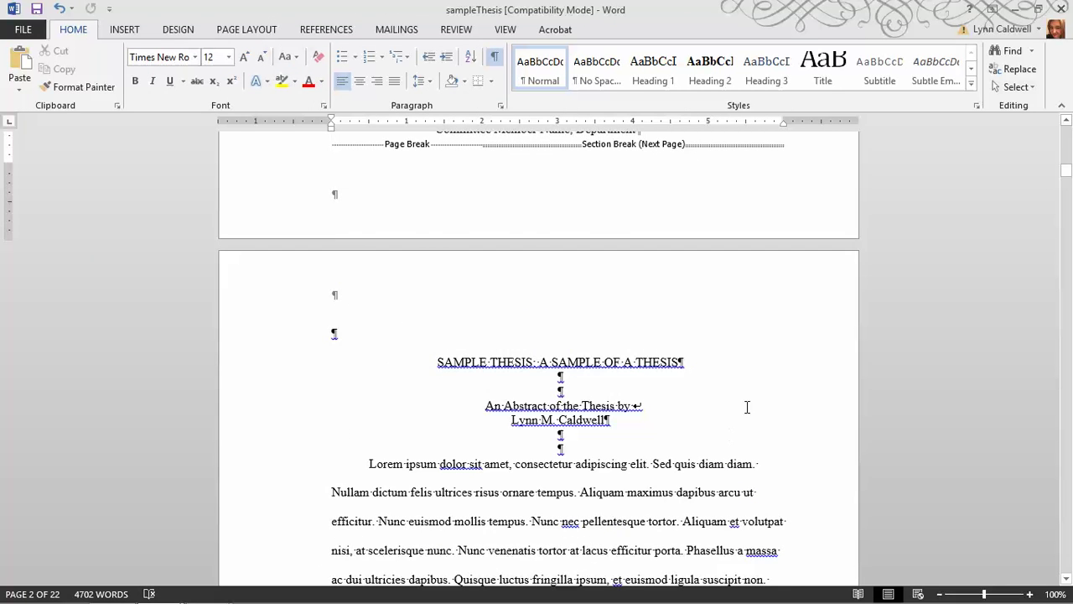
pyautogui.scroll(-15, 748, 410)
pyautogui.scroll(-18, 747, 409)
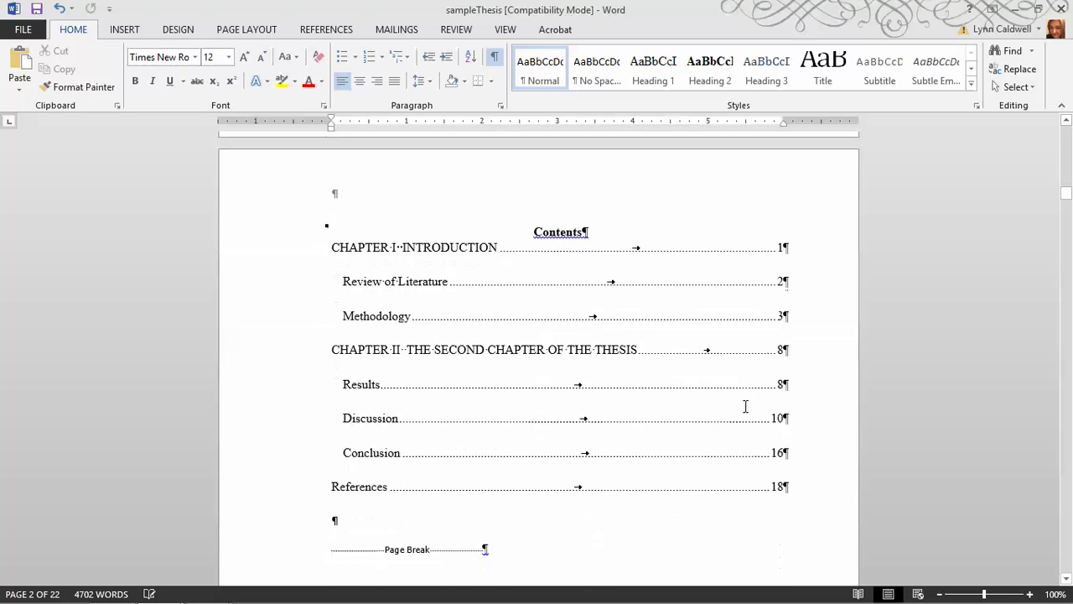
pyautogui.scroll(5, 750, 411)
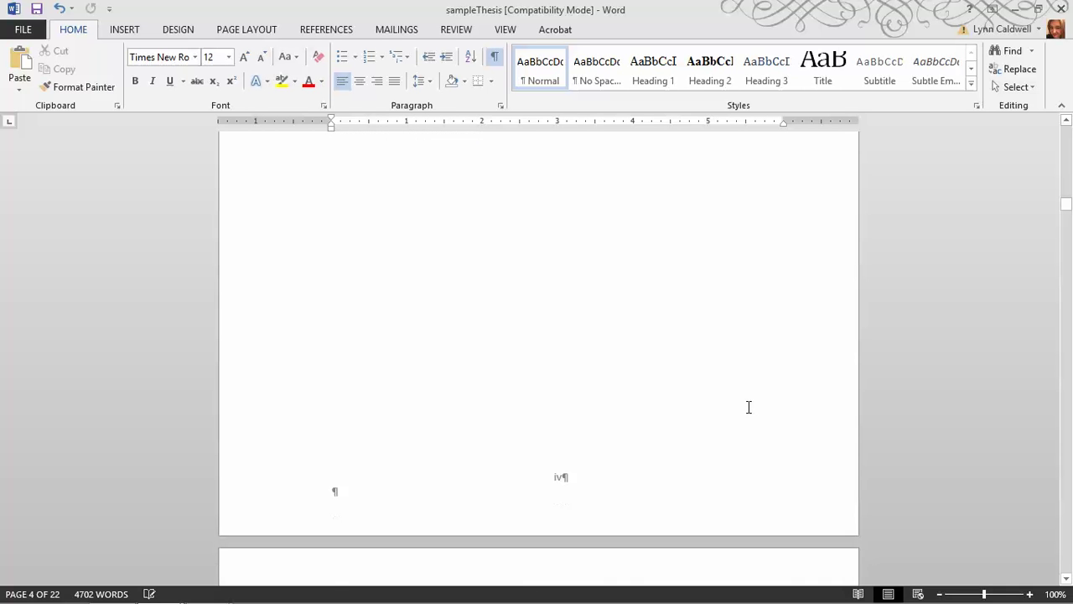
pyautogui.scroll(3, 616, 307)
pyautogui.click(534, 244)
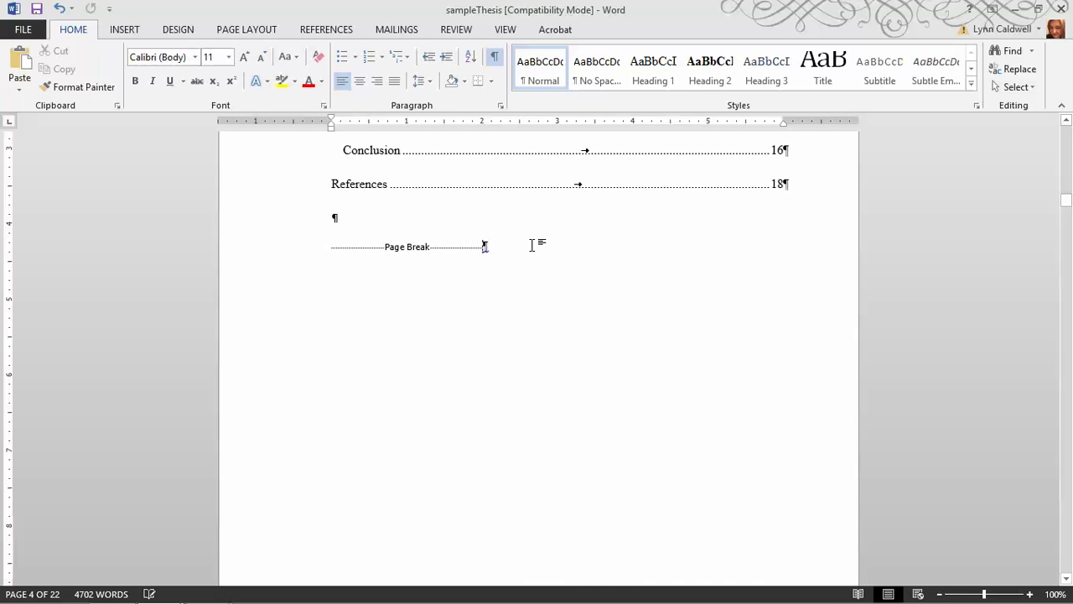
pyautogui.click(256, 32)
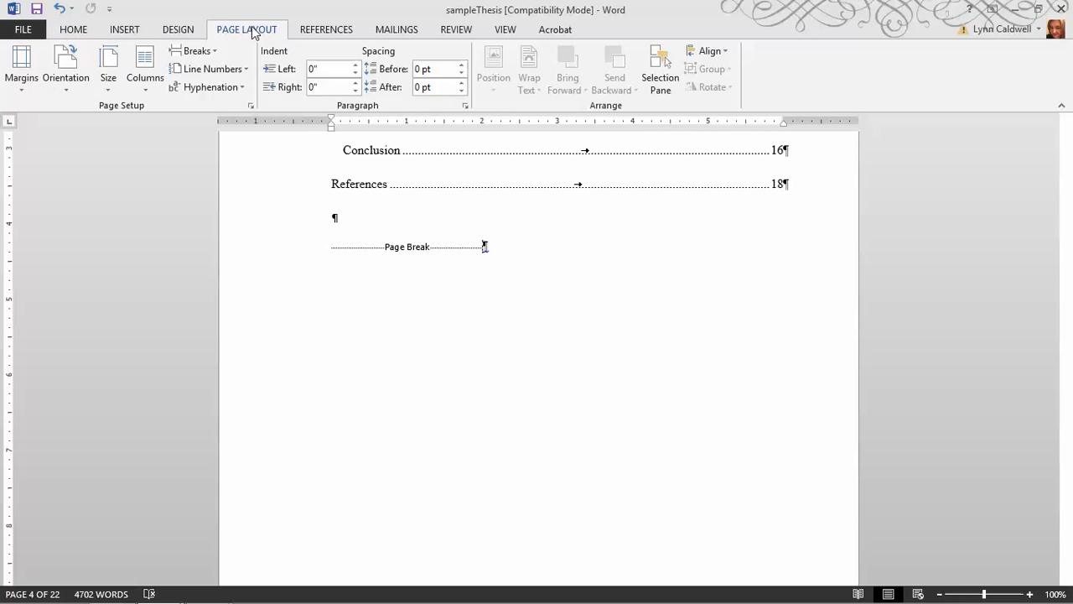
pyautogui.click(216, 52)
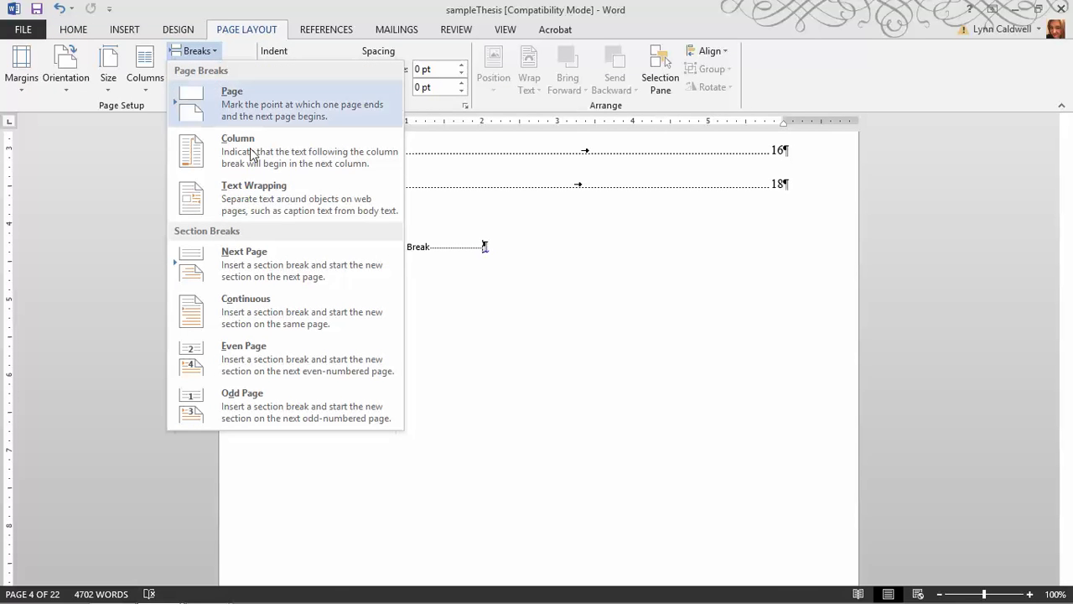
pyautogui.click(263, 267)
# Step: Open the header on the first page of Chapter I and unlink the Section 3 header from the previous section
pyautogui.scroll(-7, 604, 318)
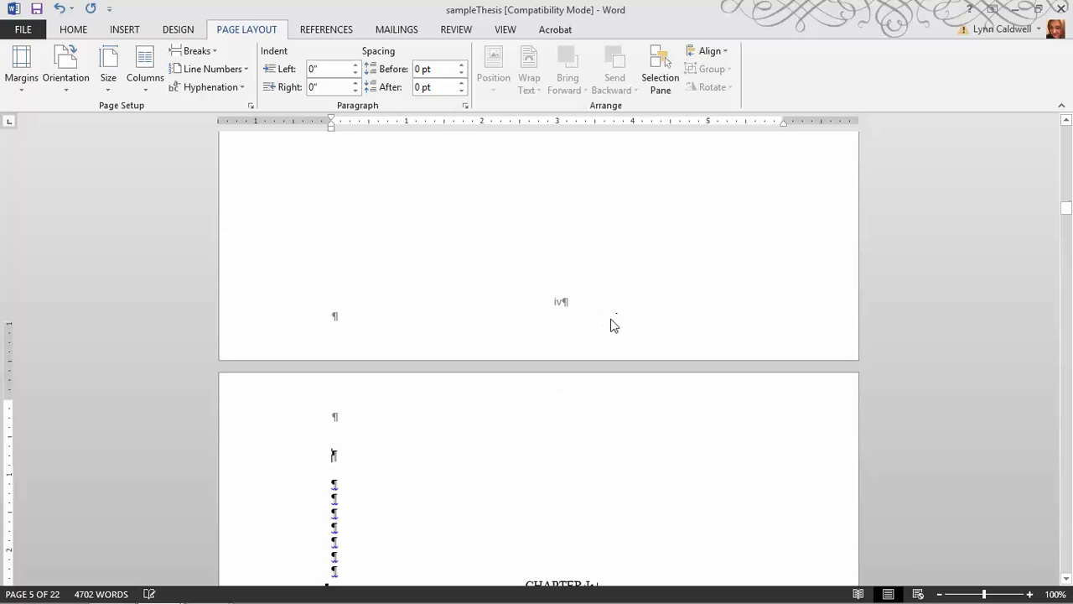
pyautogui.scroll(1, 609, 314)
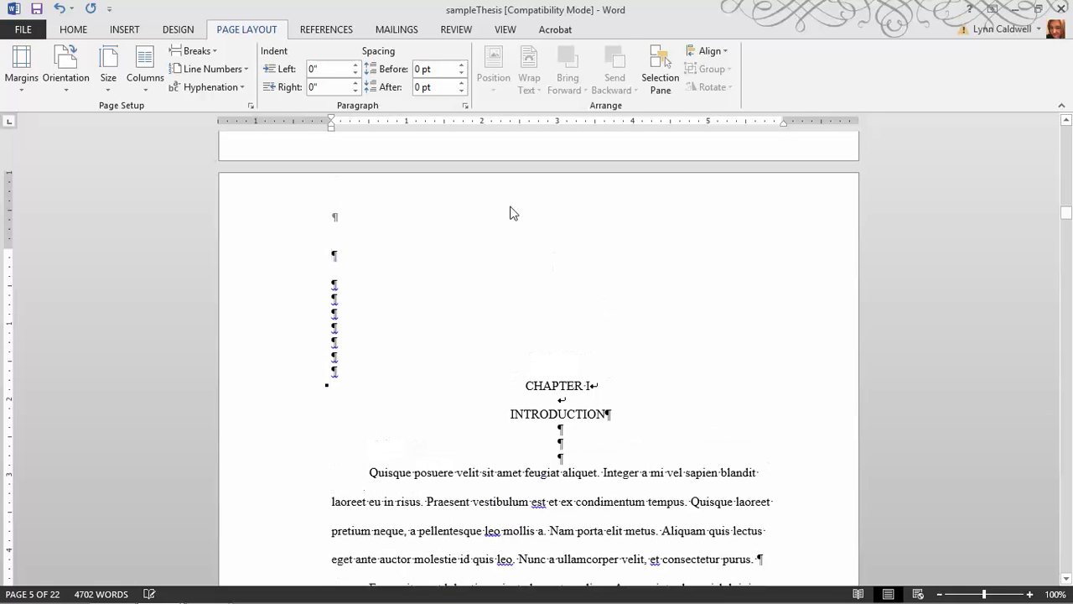
pyautogui.doubleClick(509, 219)
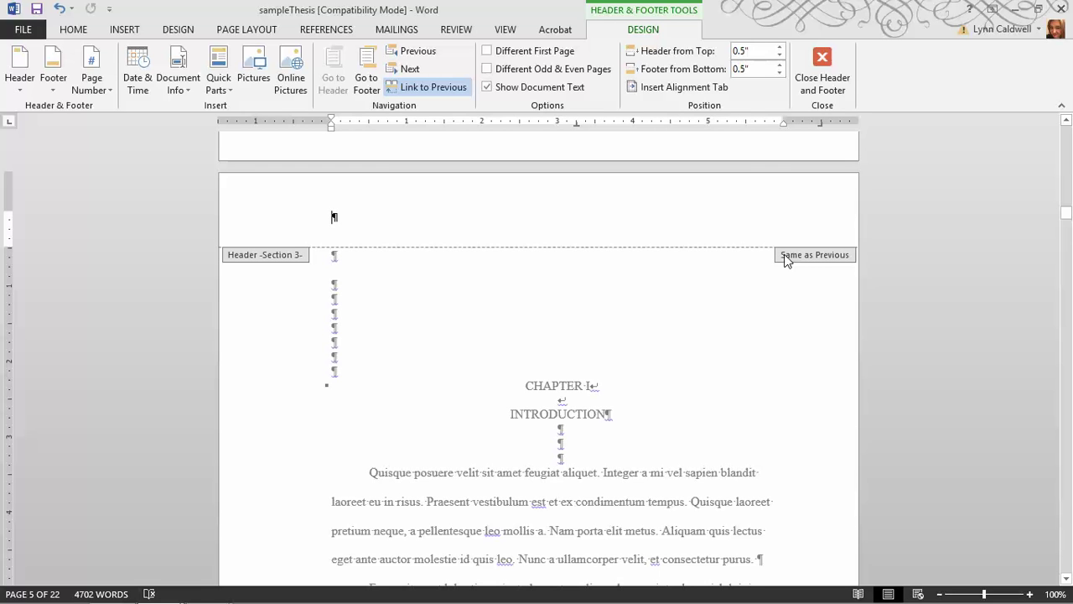
pyautogui.click(416, 89)
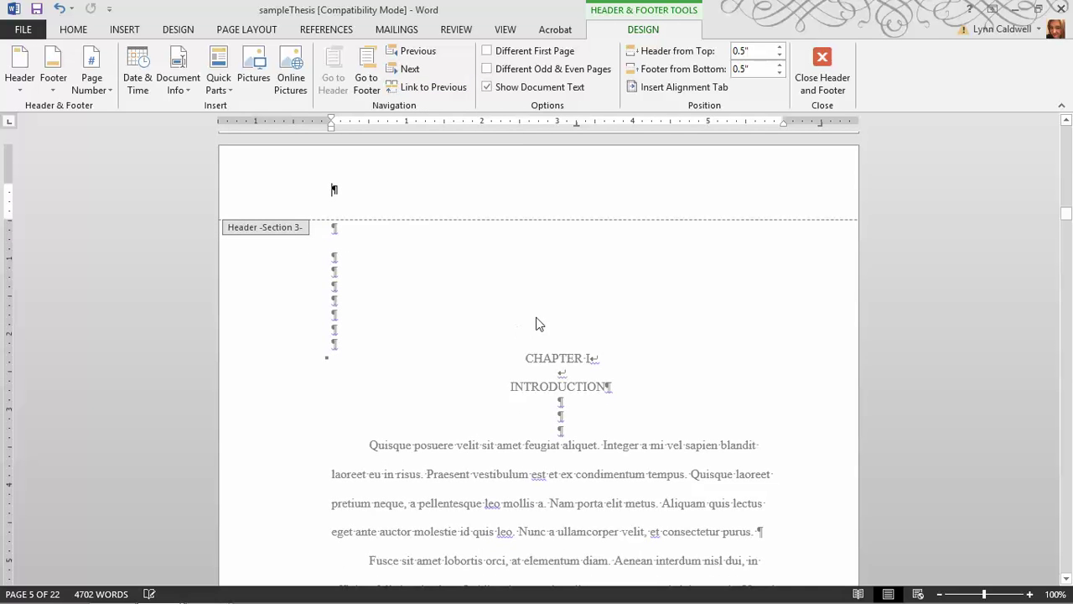
# Step: Unlink the Section 3 footer on the first page of Chapter I from the previous section
pyautogui.scroll(-10, 538, 325)
pyautogui.click(637, 345)
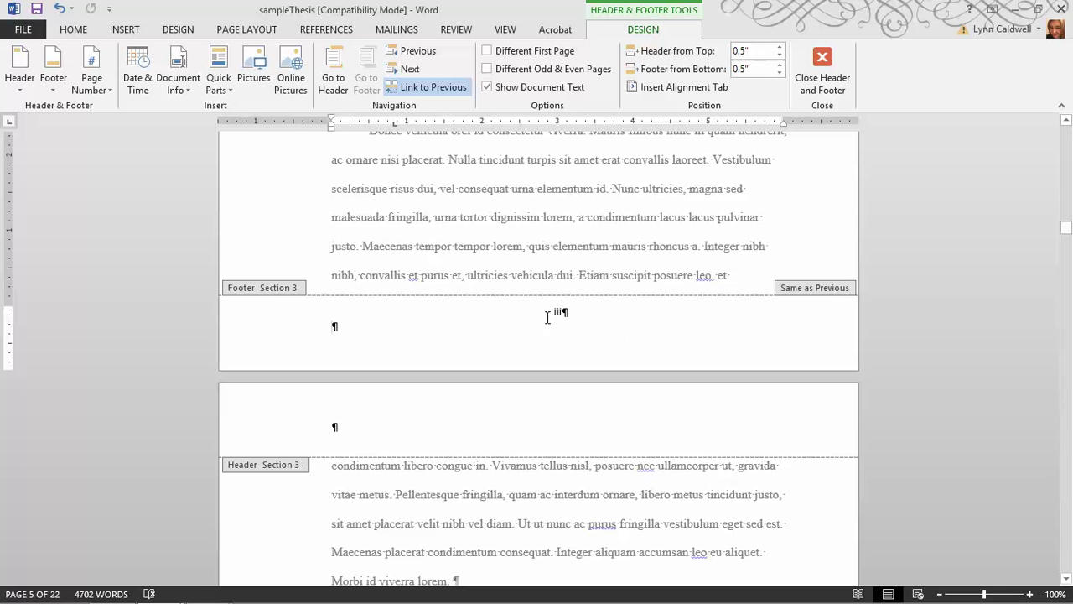
pyautogui.click(429, 88)
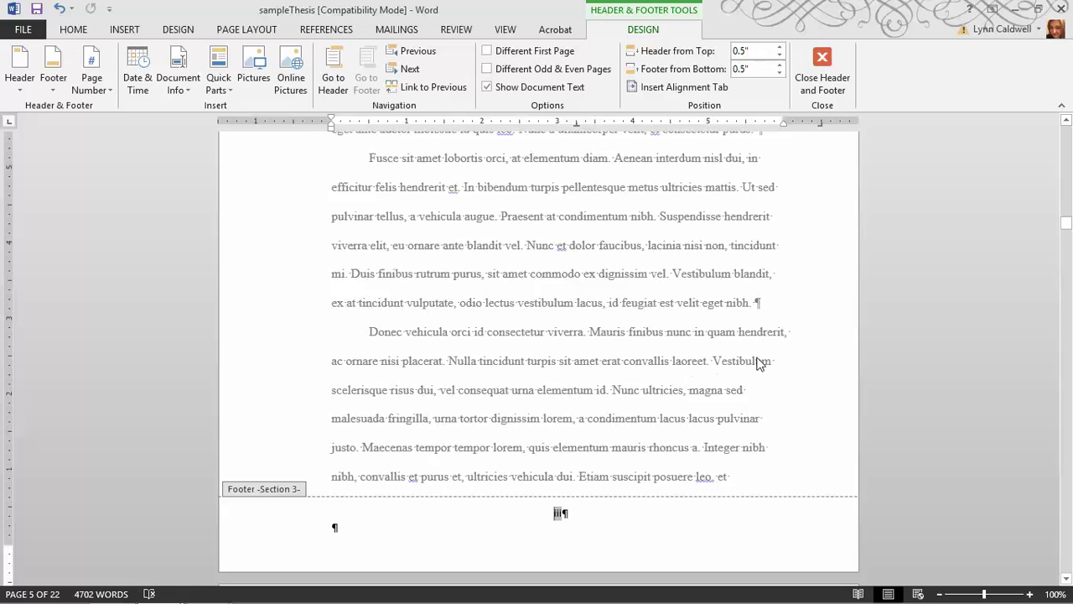
# Step: Delete the Roman page number from the Section 3 footer on the first page of Chapter I
pyautogui.scroll(5, 758, 361)
pyautogui.scroll(8, 758, 360)
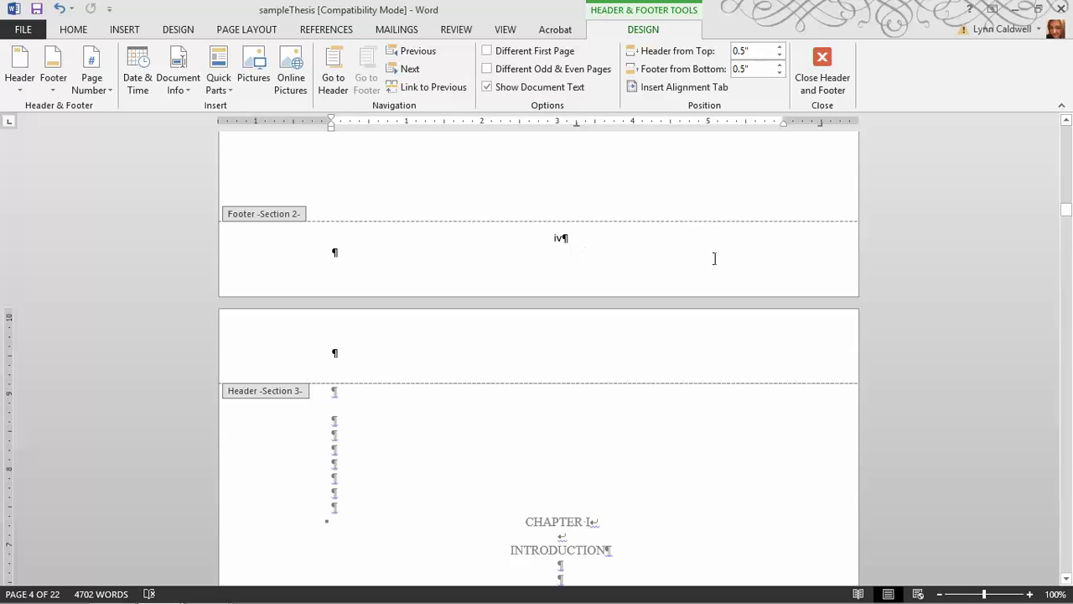
pyautogui.scroll(18, 713, 258)
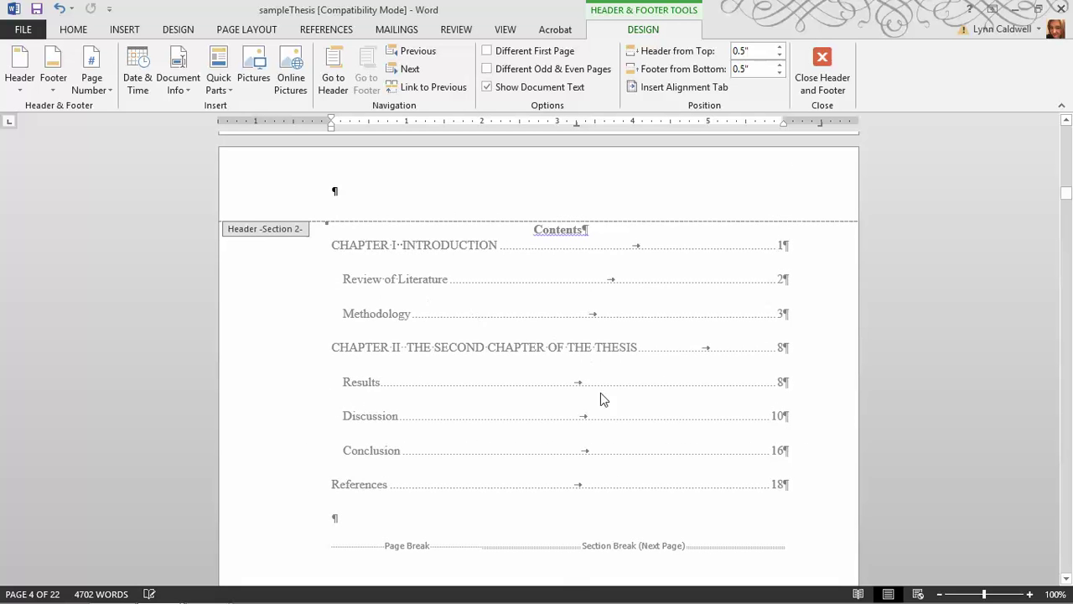
pyautogui.scroll(-13, 621, 385)
pyautogui.scroll(-5, 635, 370)
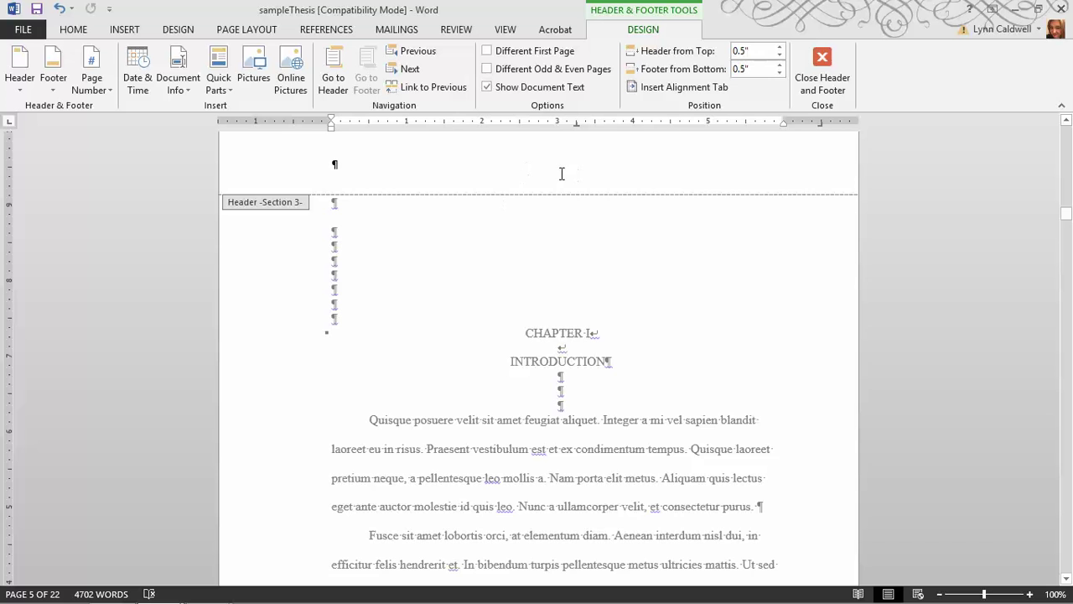
pyautogui.scroll(-12, 628, 424)
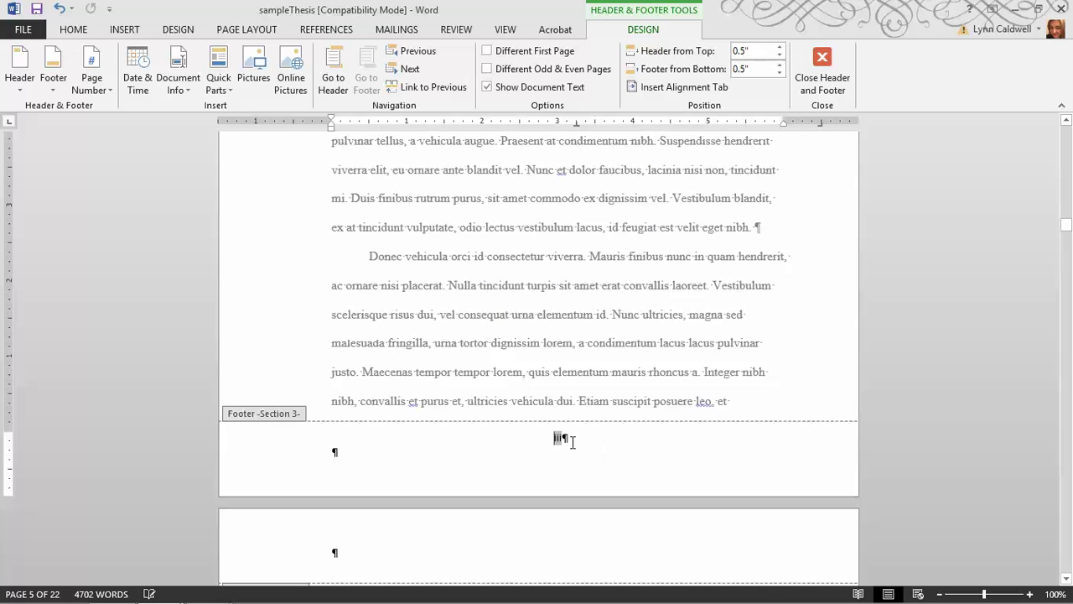
pyautogui.click(619, 443)
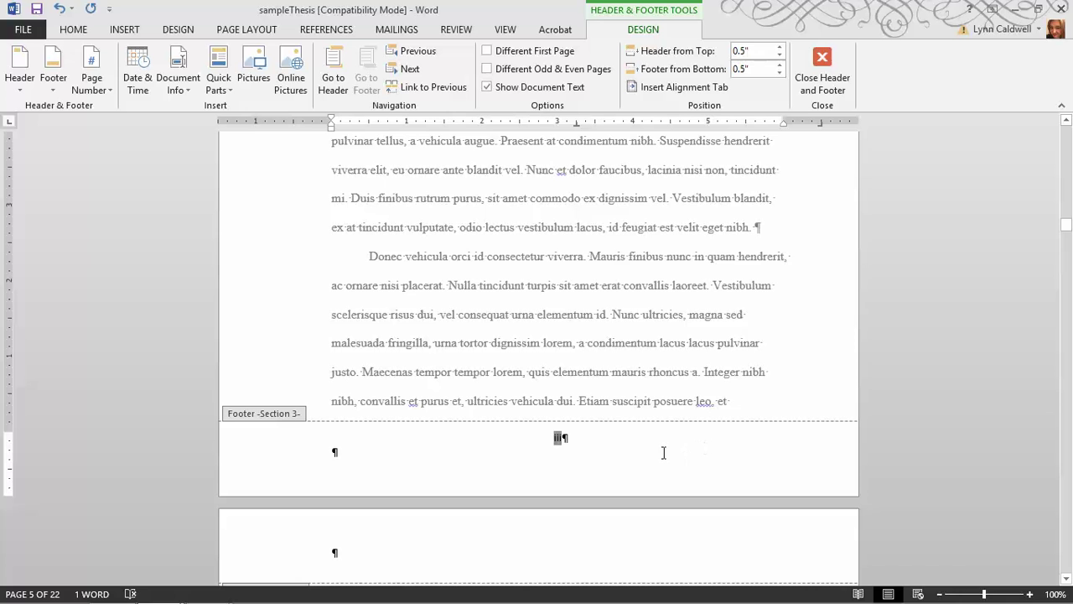
pyautogui.press('Delete')
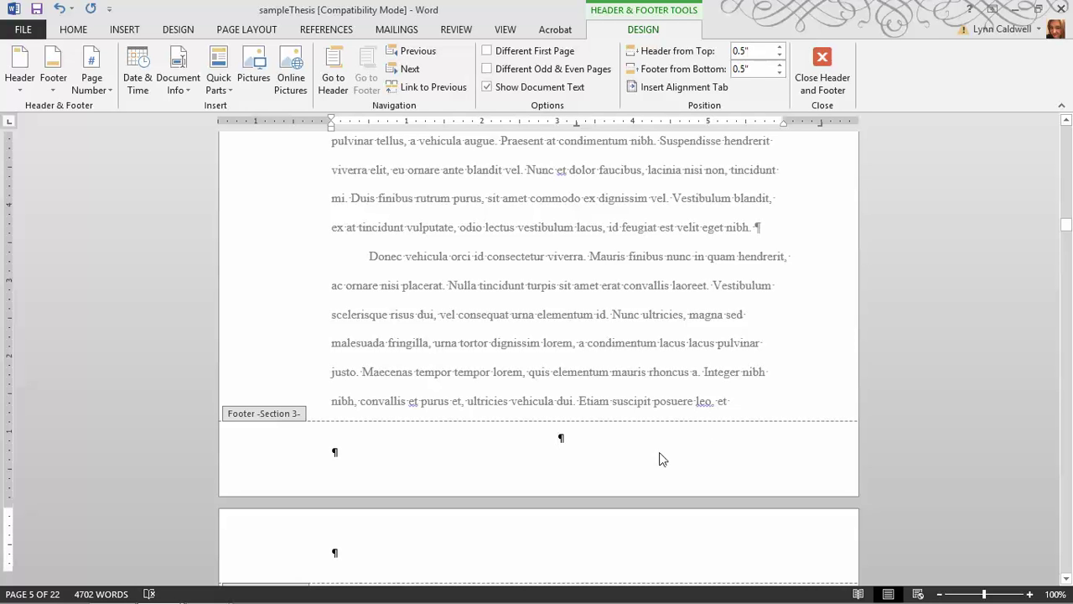
# Step: Format the Section 3 page numbers as 1, 2, 3, starting at 1
pyautogui.scroll(10, 663, 453)
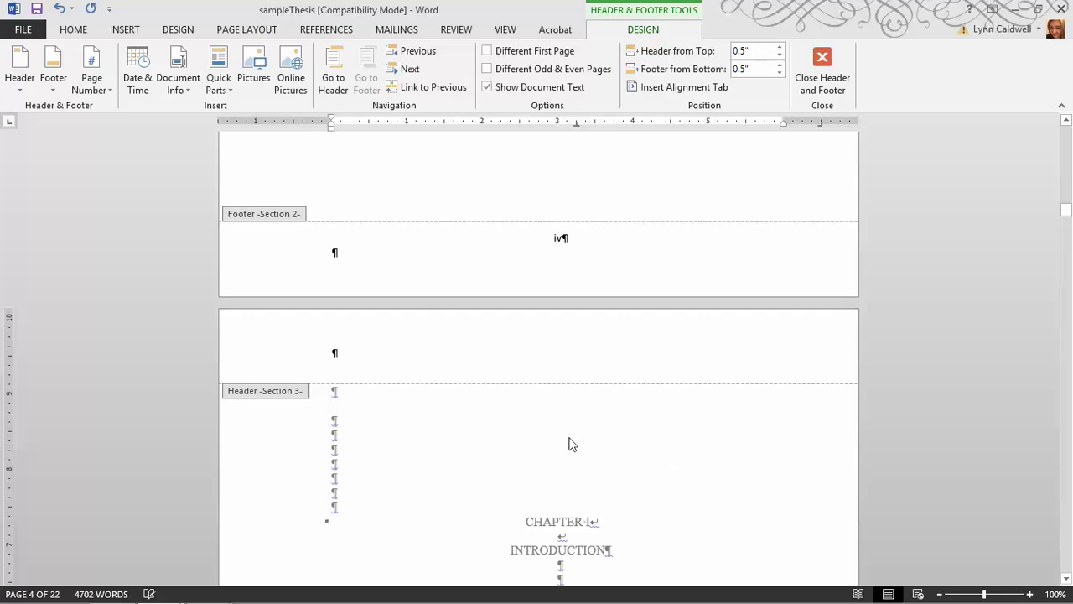
pyautogui.click(533, 340)
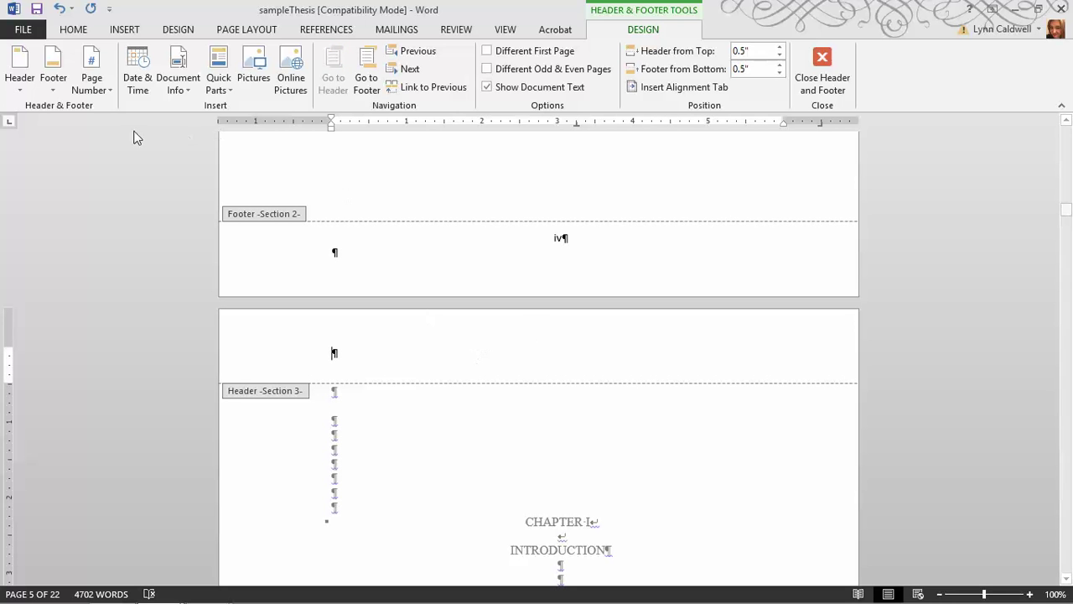
pyautogui.click(110, 89)
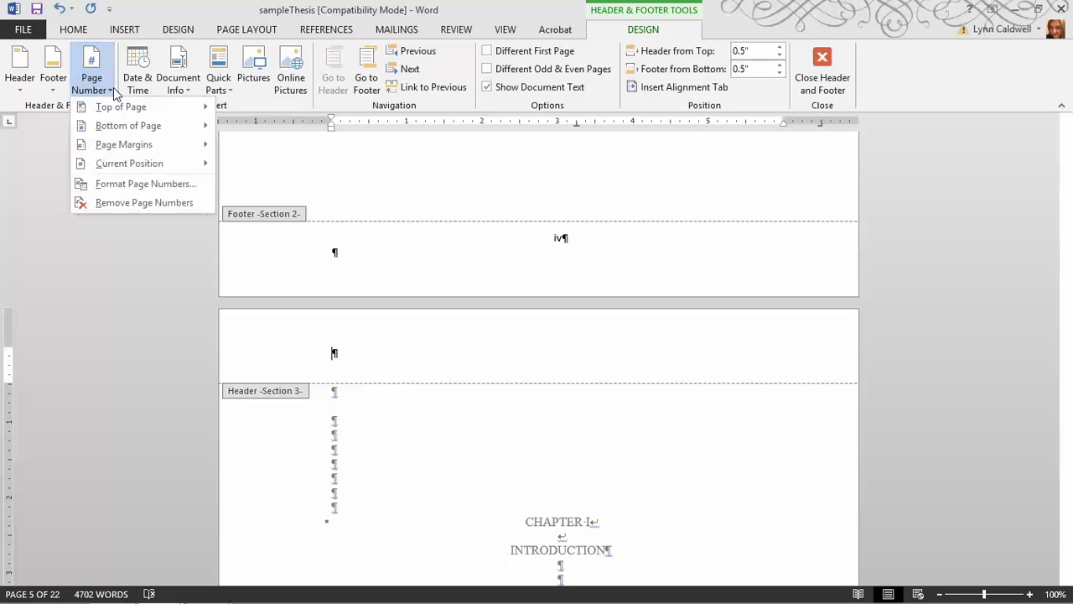
pyautogui.click(117, 184)
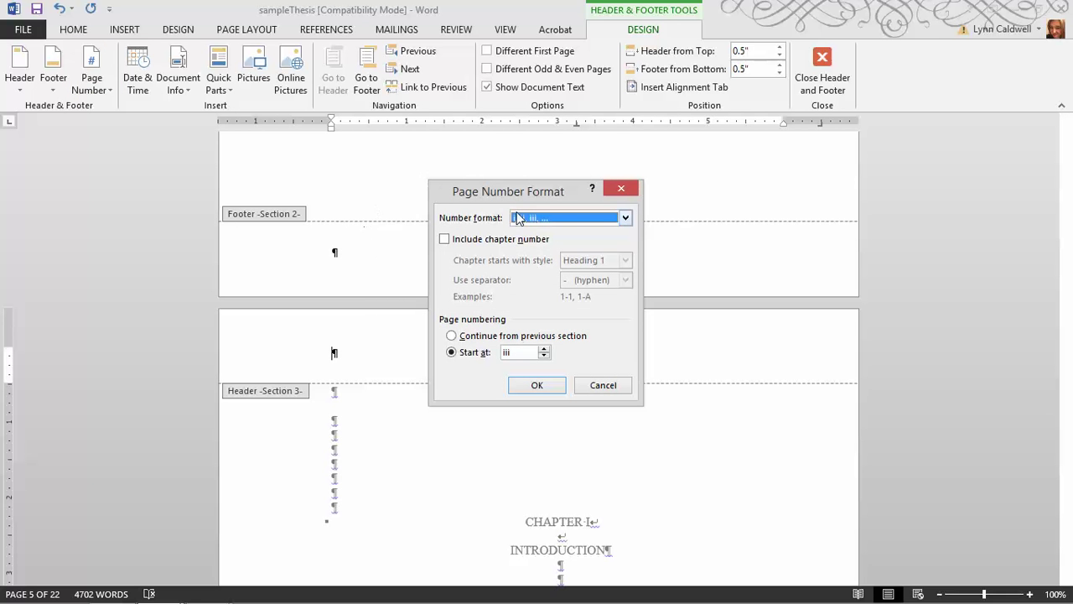
pyautogui.click(625, 217)
pyautogui.click(587, 233)
pyautogui.click(544, 356)
pyautogui.click(543, 356)
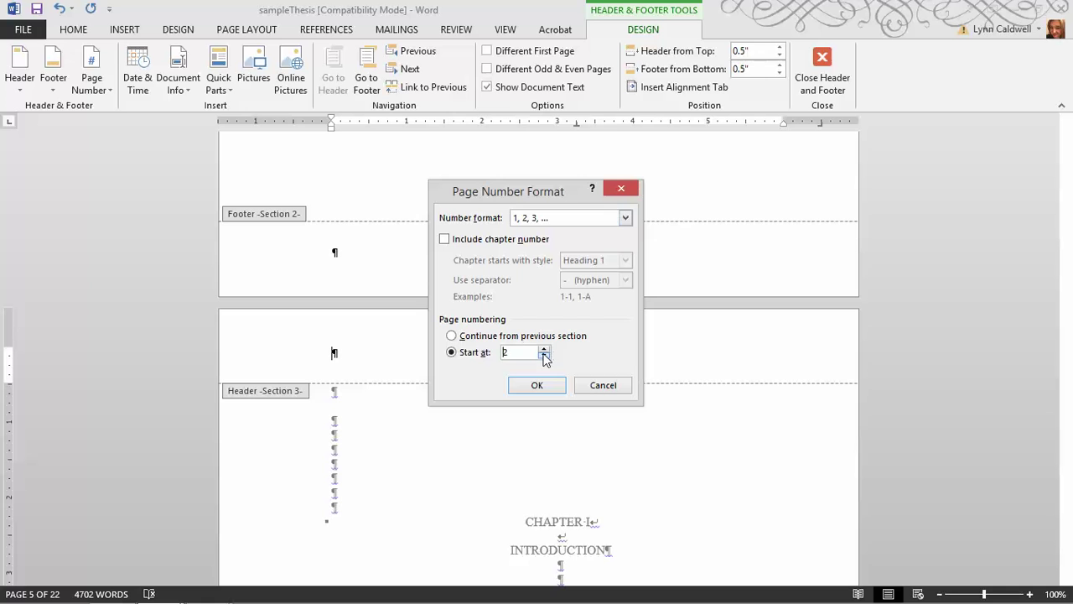
pyautogui.click(537, 385)
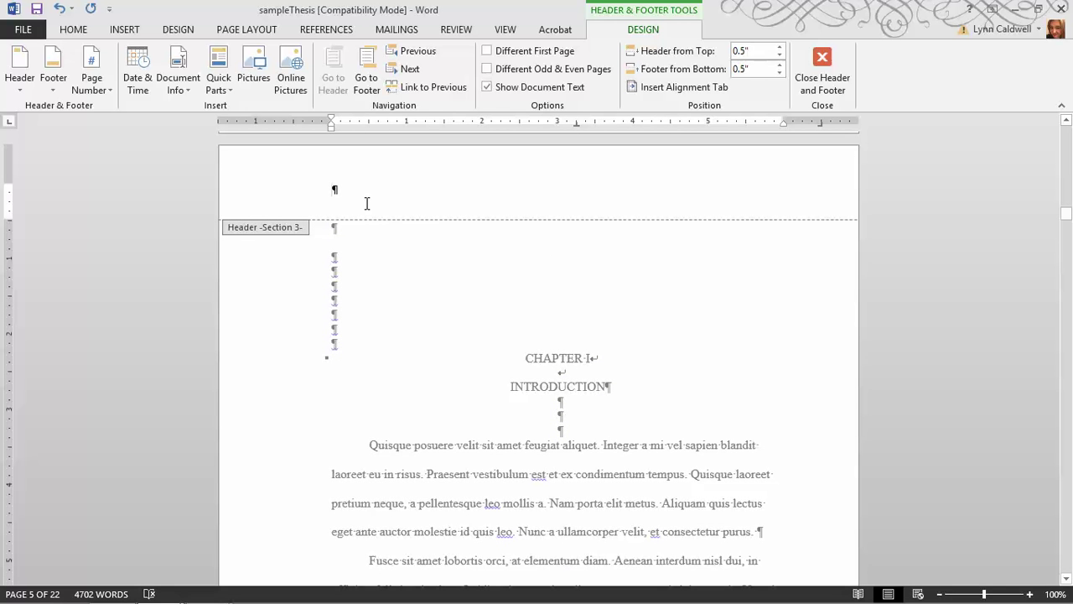
# Step: Insert a right-aligned Plain Number 3 page number at the top of the Section 3 pages
pyautogui.click(107, 87)
pyautogui.moveTo(115, 109)
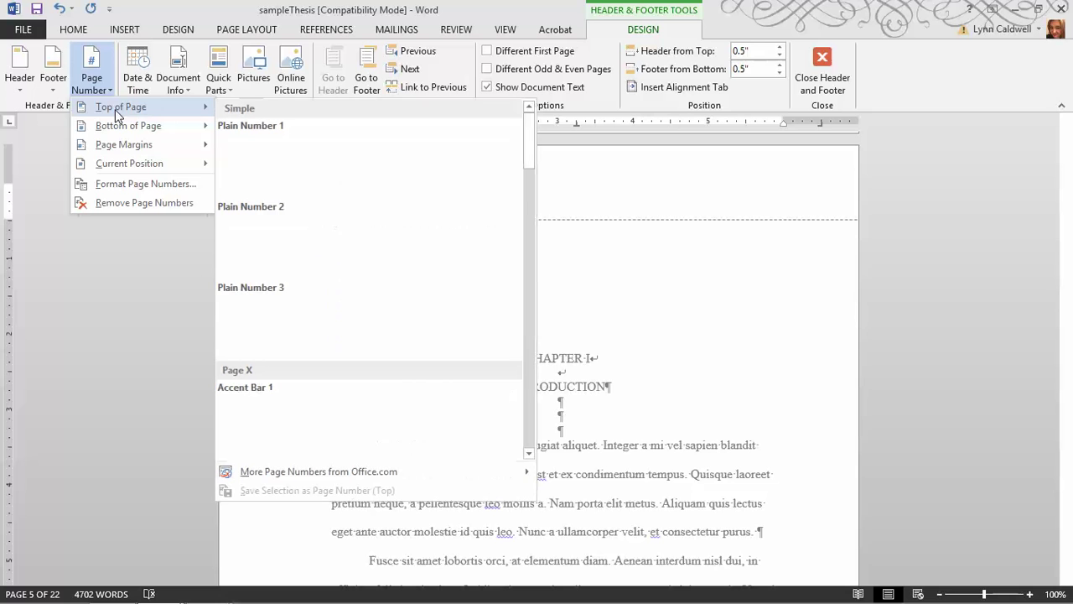
pyautogui.click(349, 325)
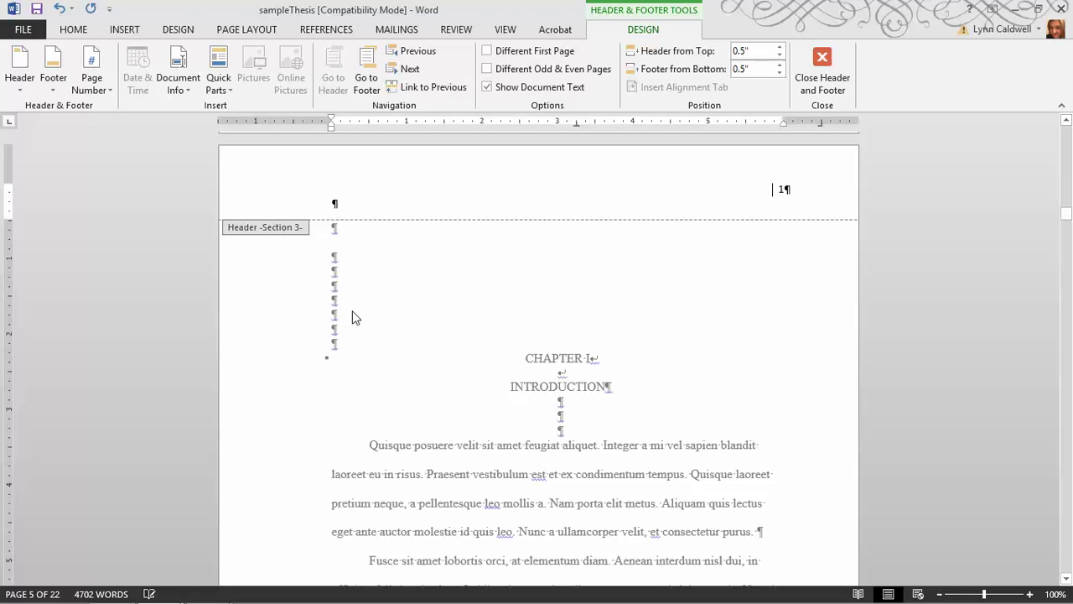
# Step: Close header editing on the first page of Chapter I and return to the thesis title page
pyautogui.doubleClick(660, 313)
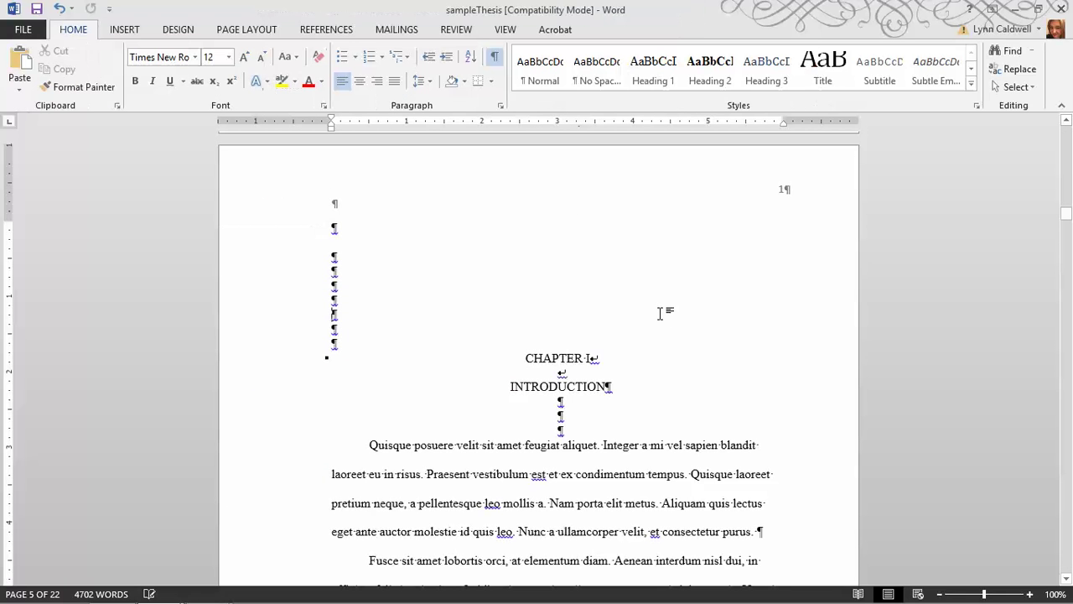
pyautogui.scroll(10, 660, 313)
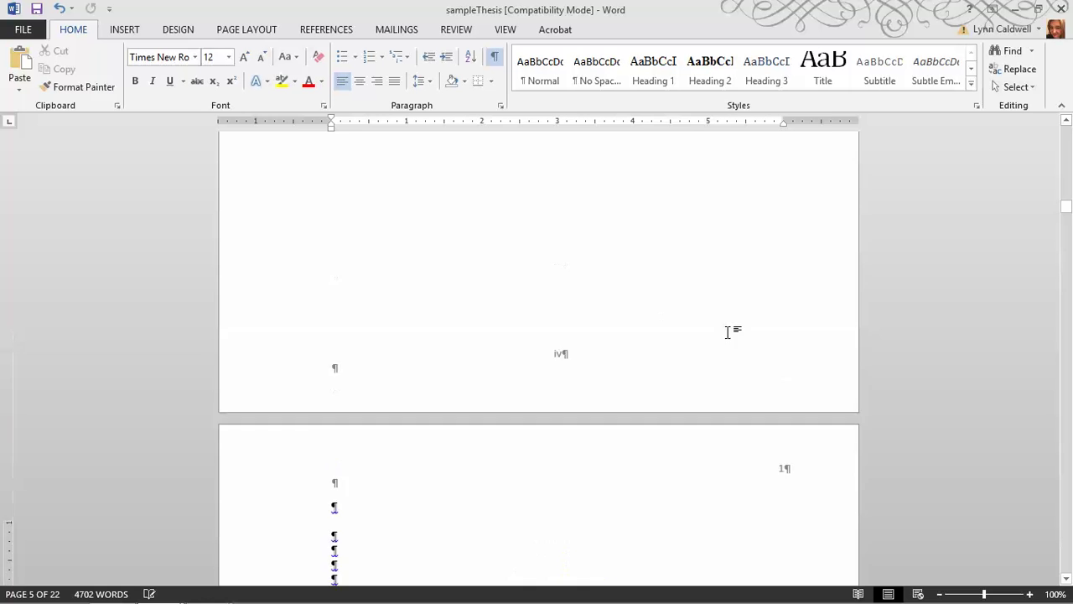
pyautogui.scroll(15, 729, 332)
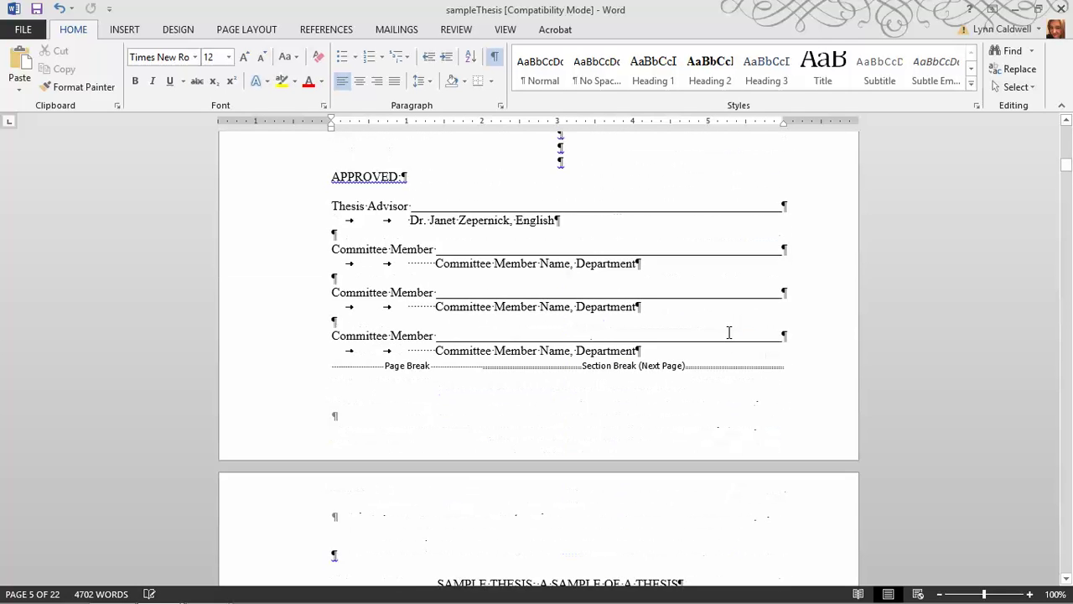
pyautogui.scroll(8, 729, 333)
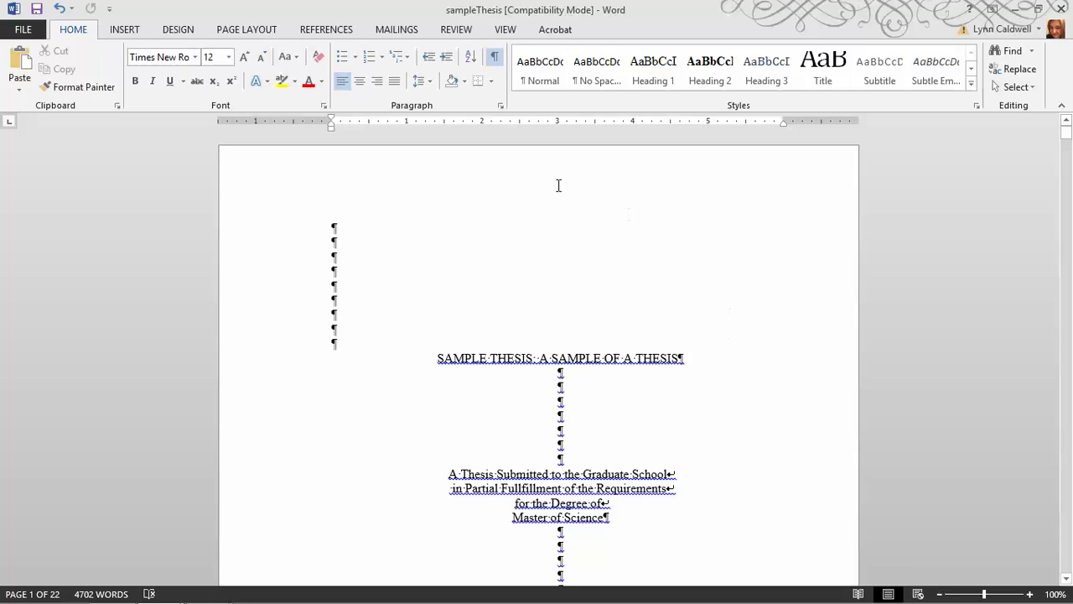
# Step: Check the page numbering of the front matter from the title page through the abstract and the table of contents
pyautogui.scroll(-6, 762, 247)
pyautogui.scroll(-14, 651, 466)
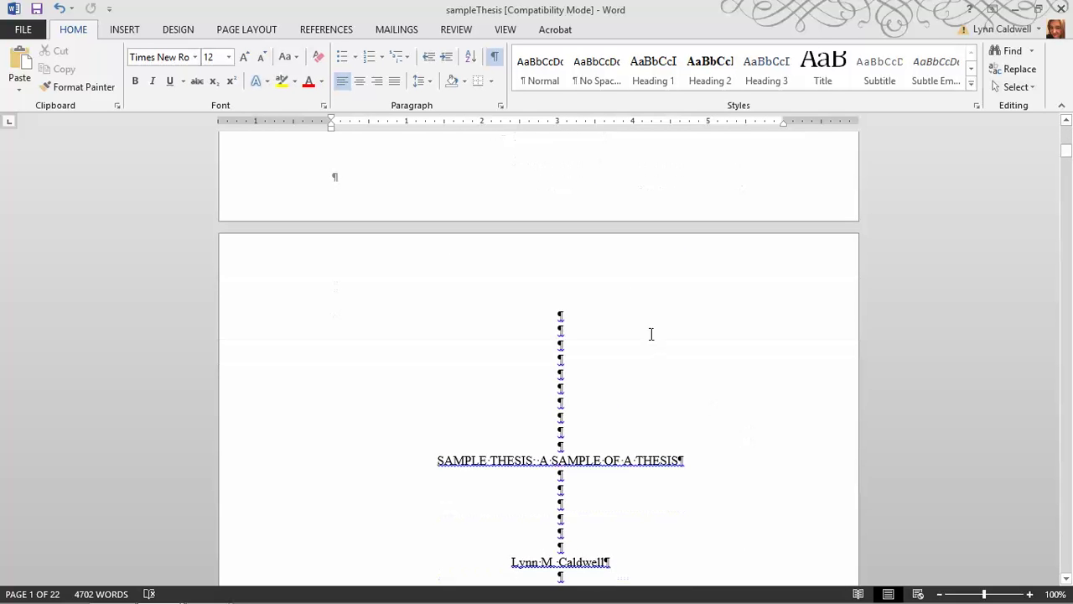
pyautogui.scroll(-6, 704, 303)
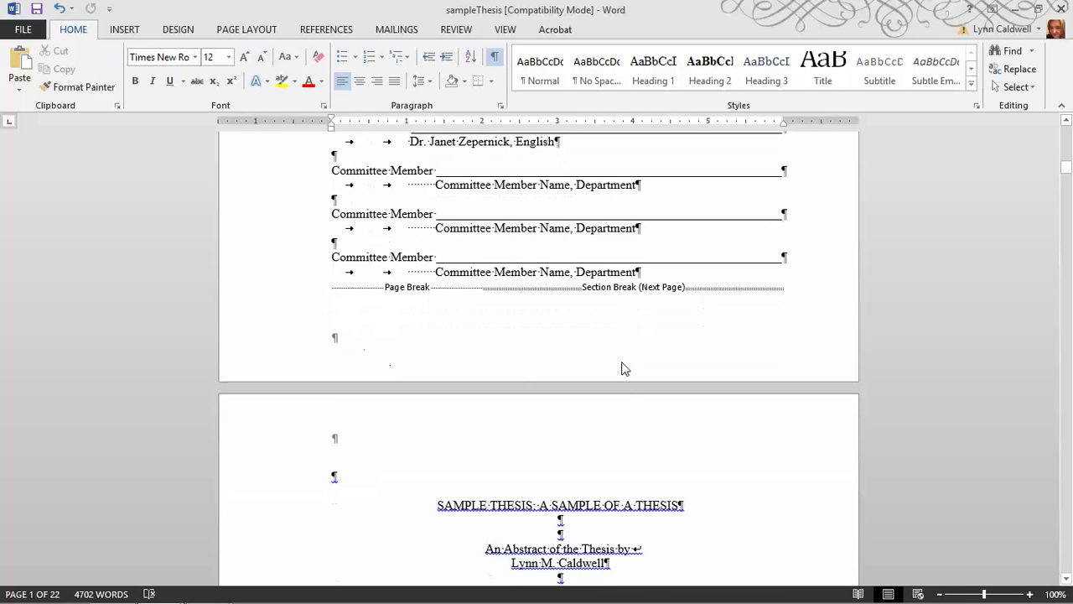
pyautogui.scroll(-4, 613, 319)
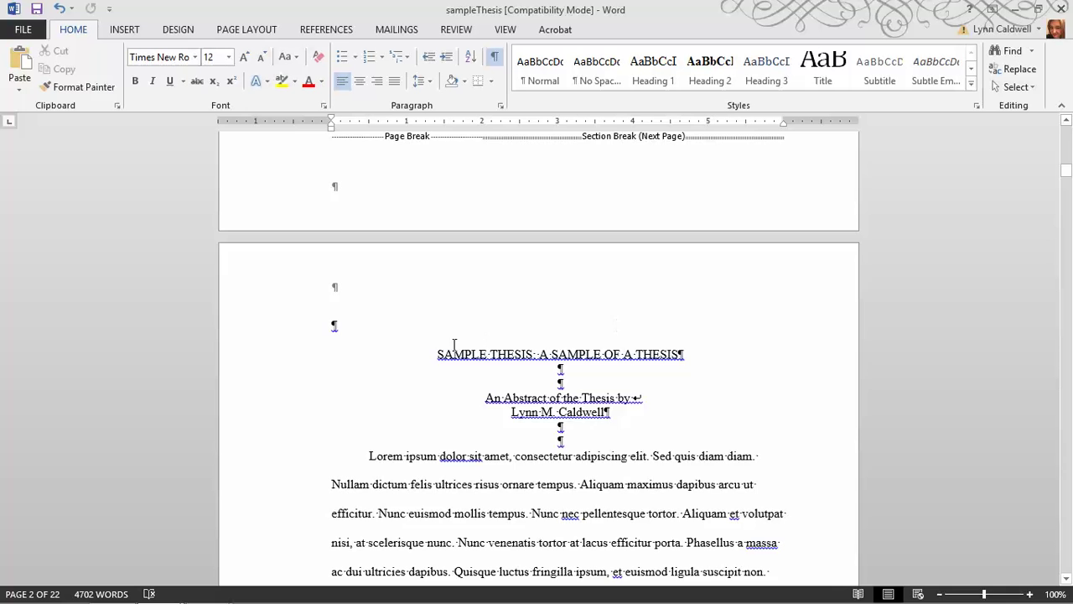
pyautogui.scroll(-1, 454, 344)
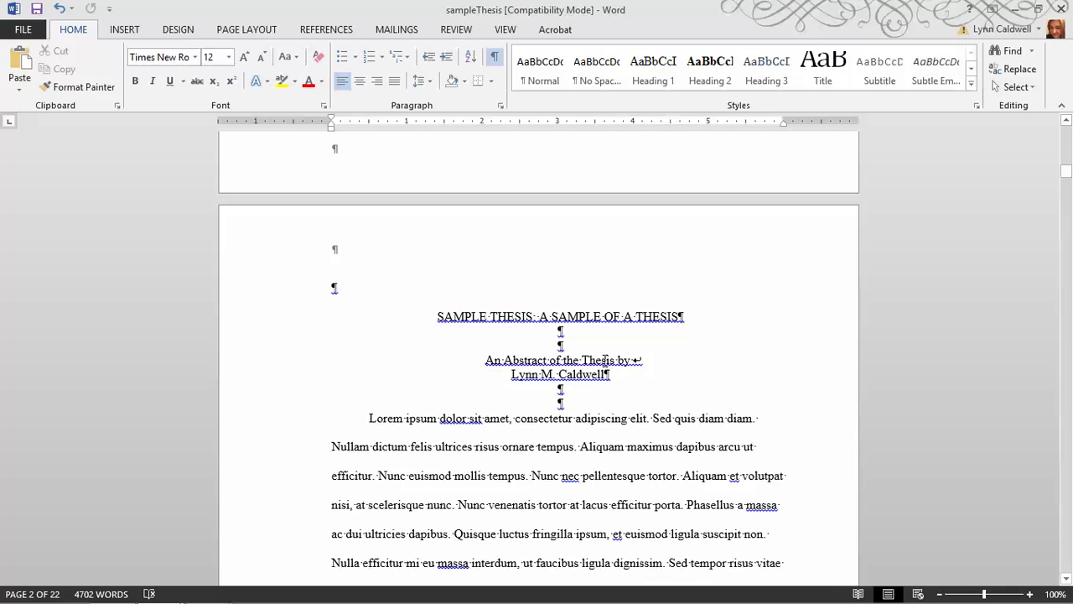
pyautogui.scroll(-9, 605, 360)
pyautogui.scroll(-2, 553, 386)
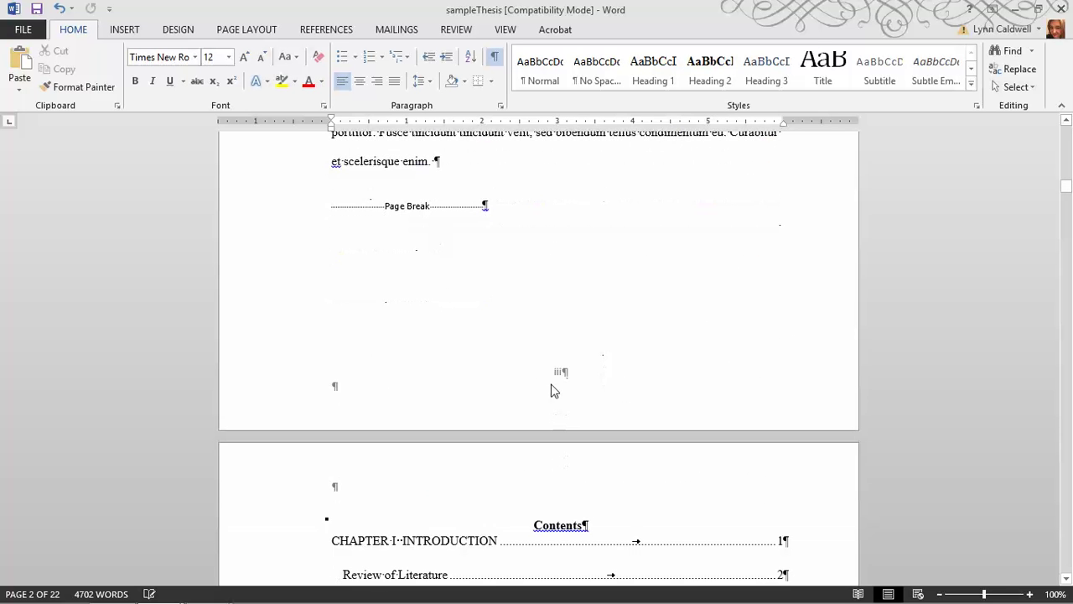
pyautogui.scroll(-6, 555, 382)
pyautogui.scroll(-10, 556, 382)
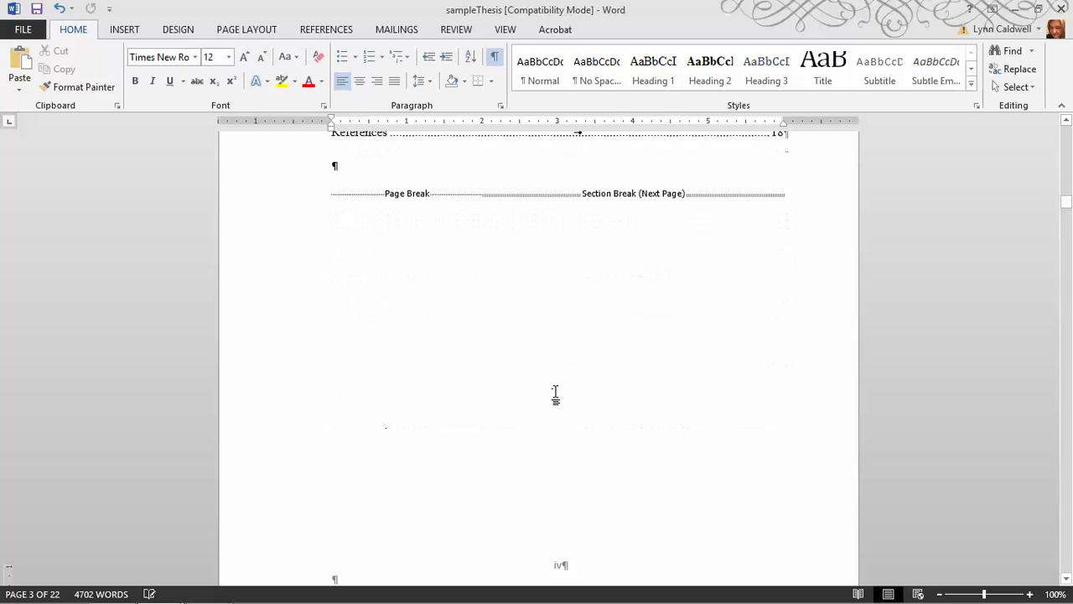
# Step: Check the header page numbers from the first page of Chapter I through the following body pages
pyautogui.scroll(-2, 566, 382)
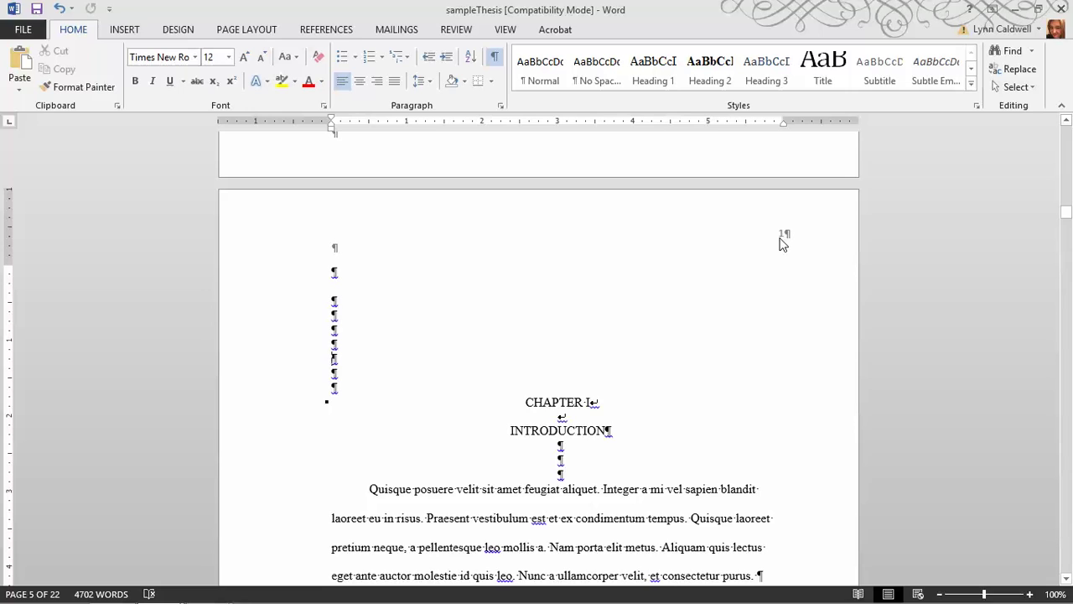
pyautogui.scroll(-10, 706, 296)
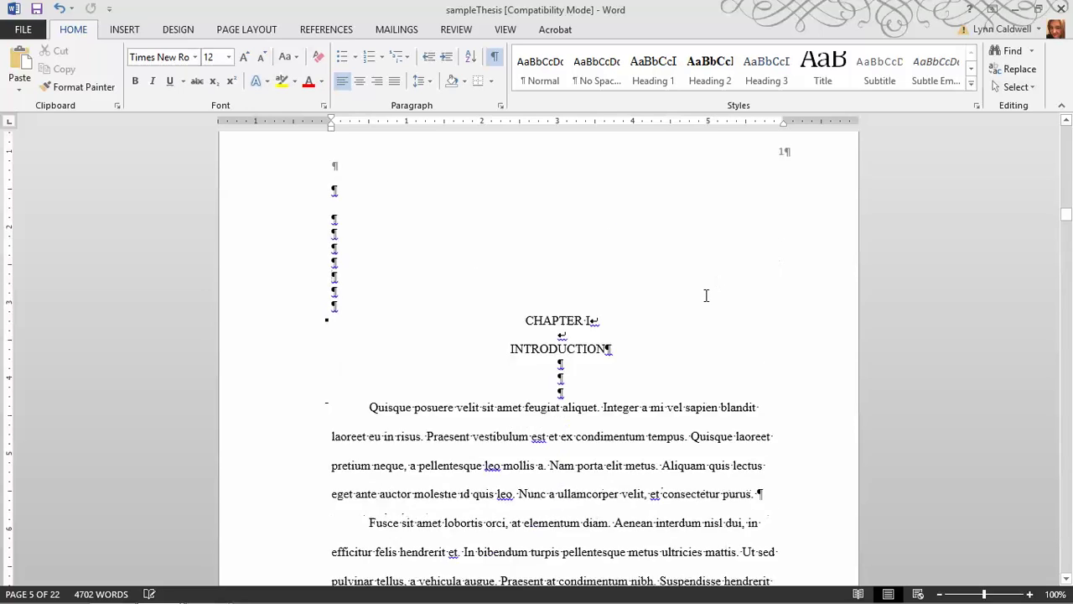
pyautogui.scroll(-10, 706, 296)
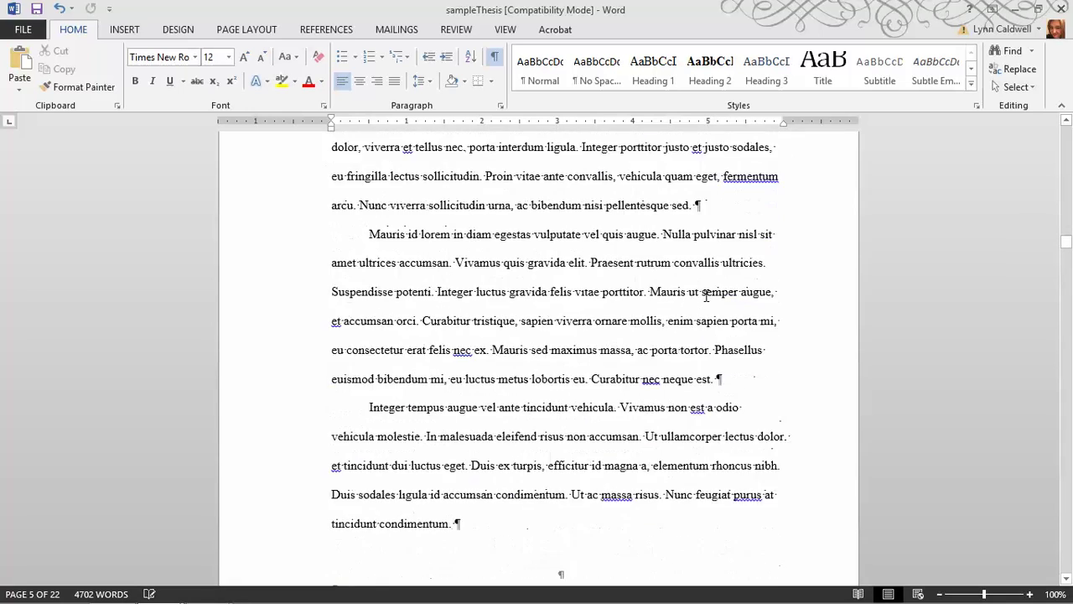
pyautogui.scroll(-10, 706, 302)
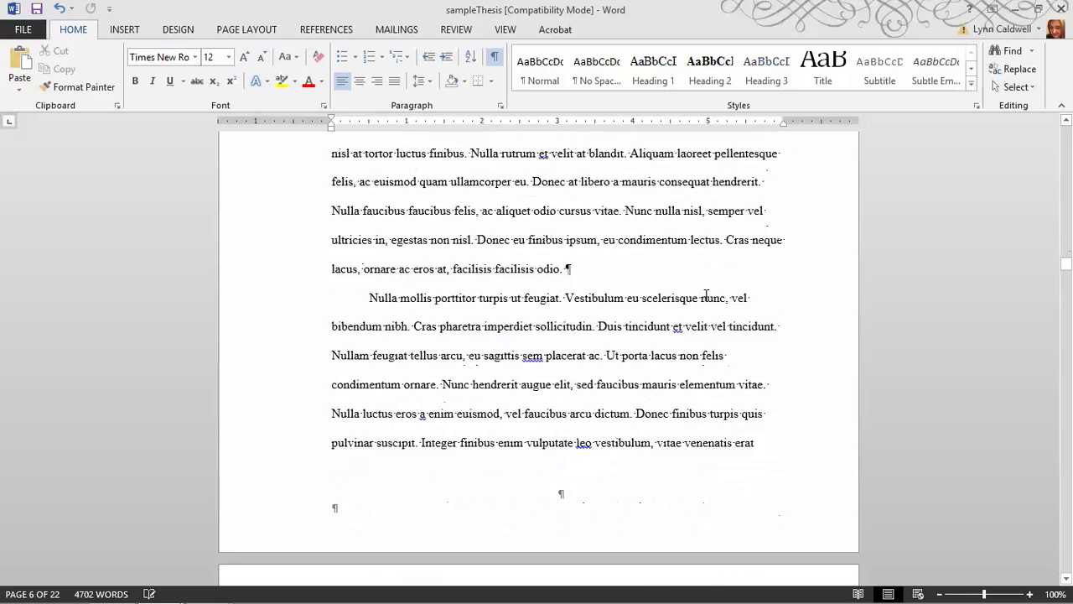
pyautogui.moveTo(1067, 277); pyautogui.dragTo(1060, 397)
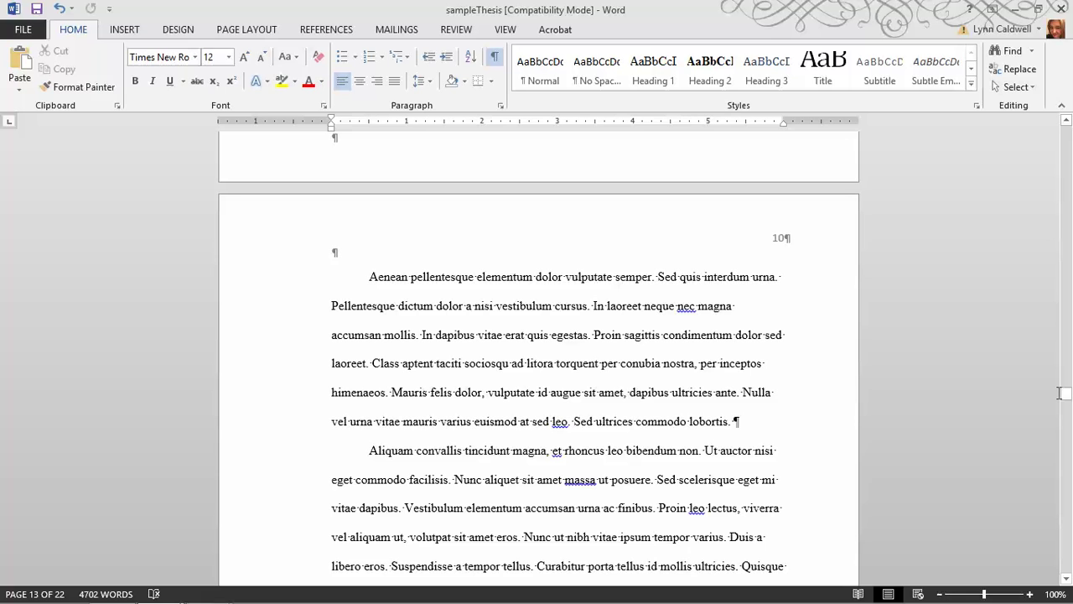